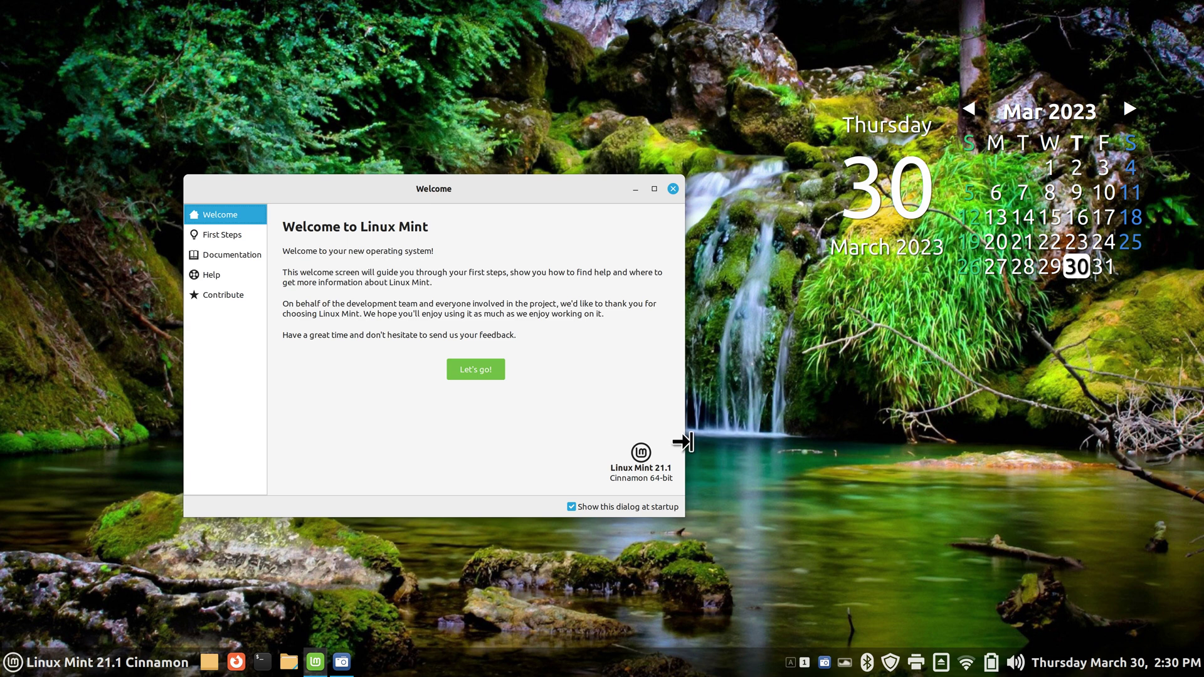
Close the Welcome window, open System Settings from the panel menu, then close it.
left_click(672, 190)
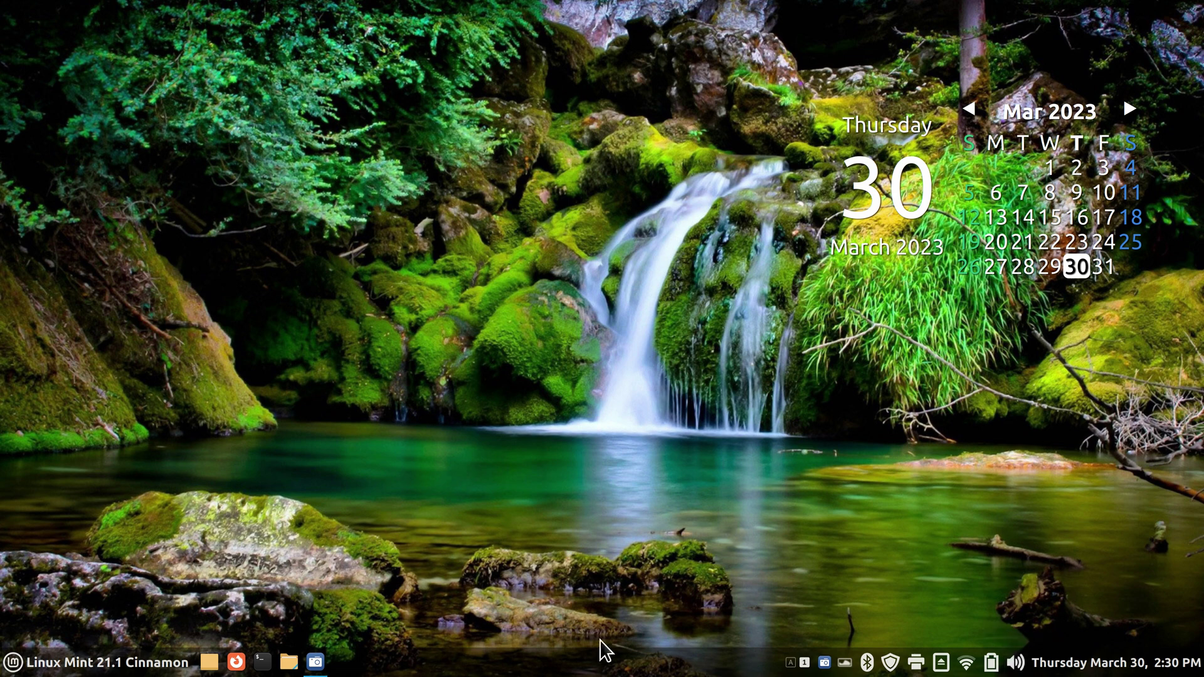
right_click(608, 669)
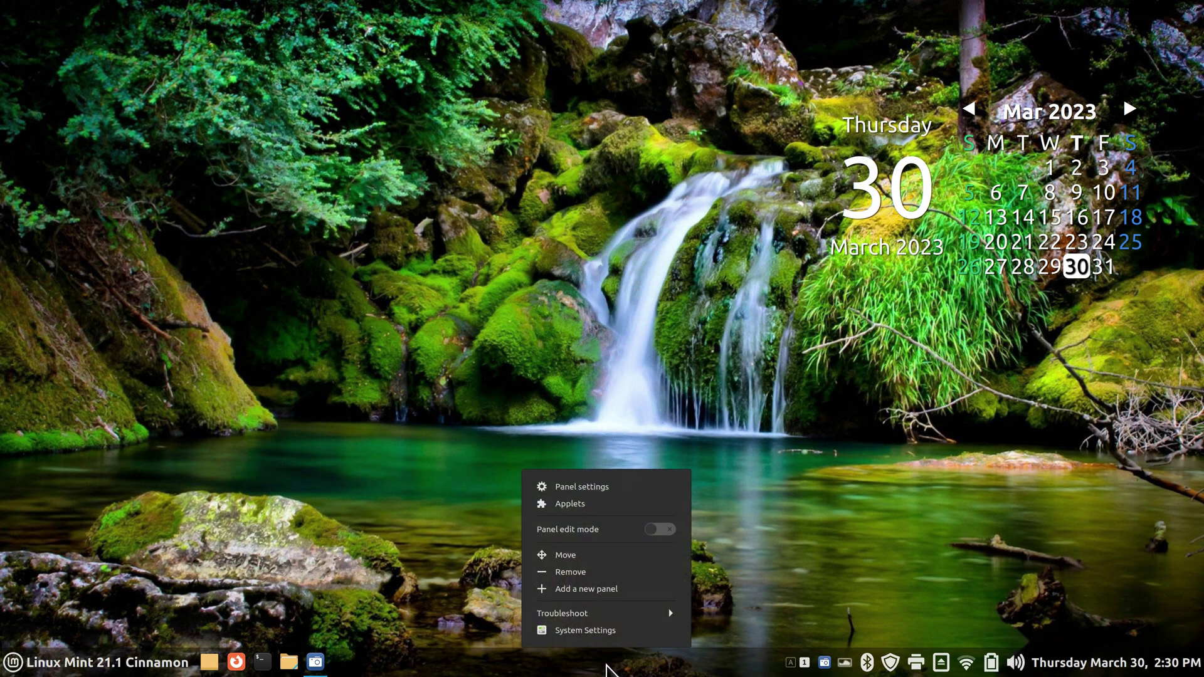
left_click(607, 632)
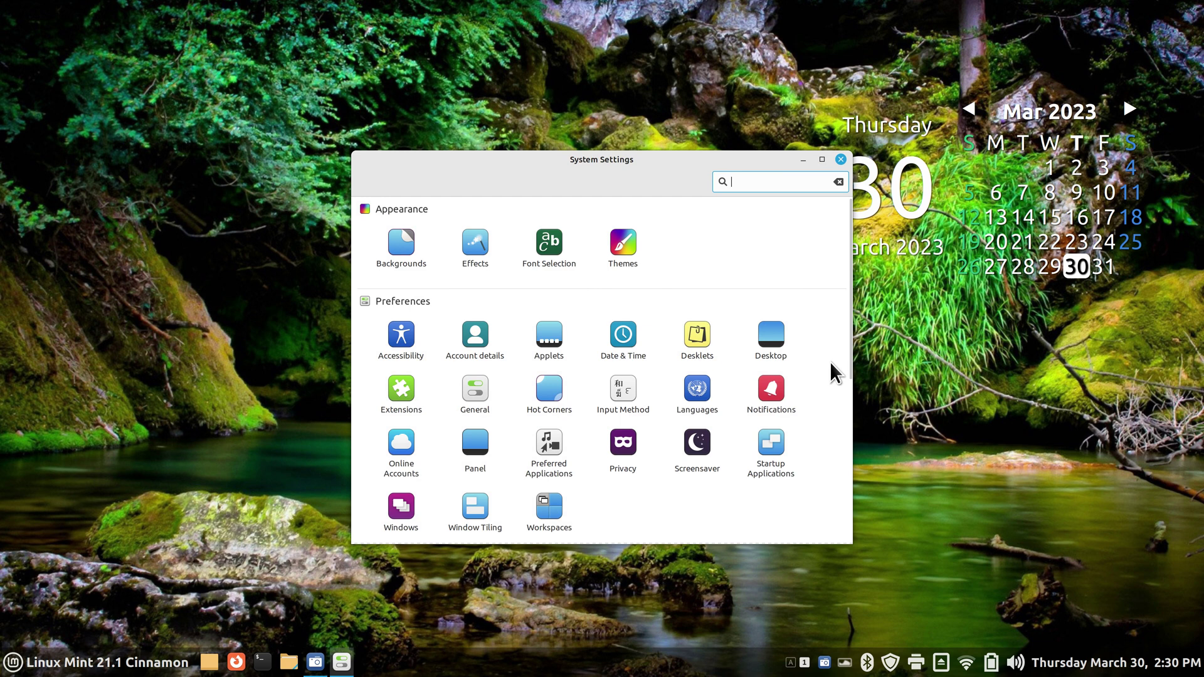
left_click_drag(848, 341, 848, 501)
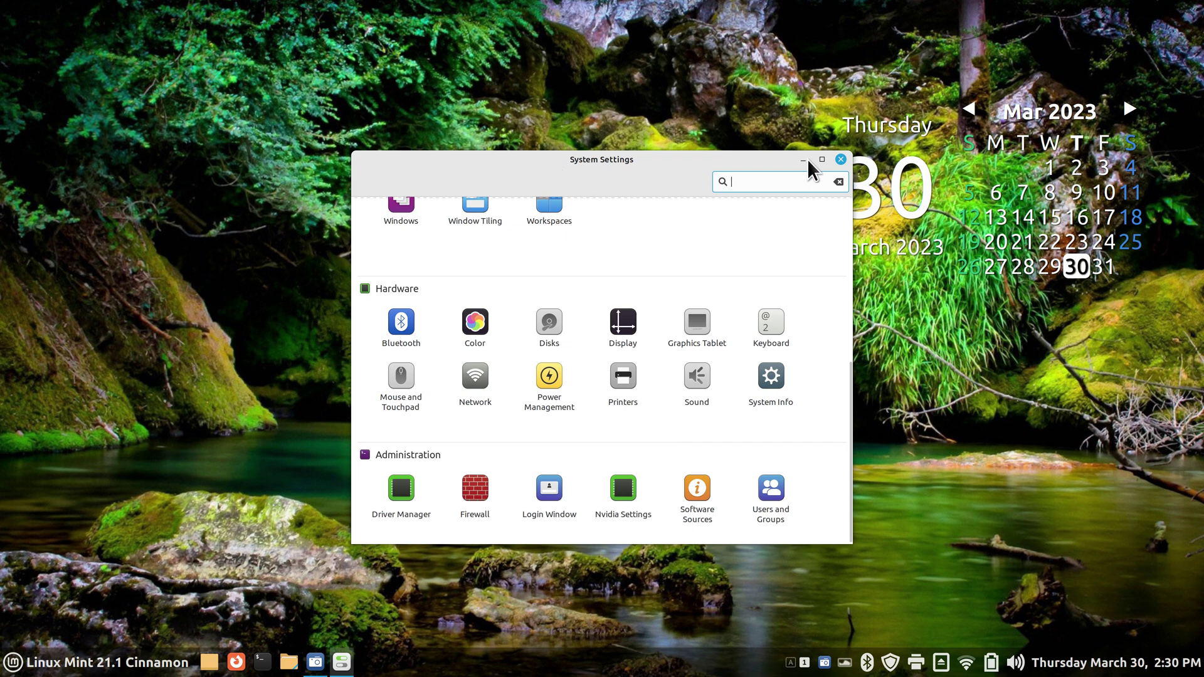
left_click(841, 160)
Relaunch System Settings from the Menu favourites and scroll down to Hardware.
left_click(25, 663)
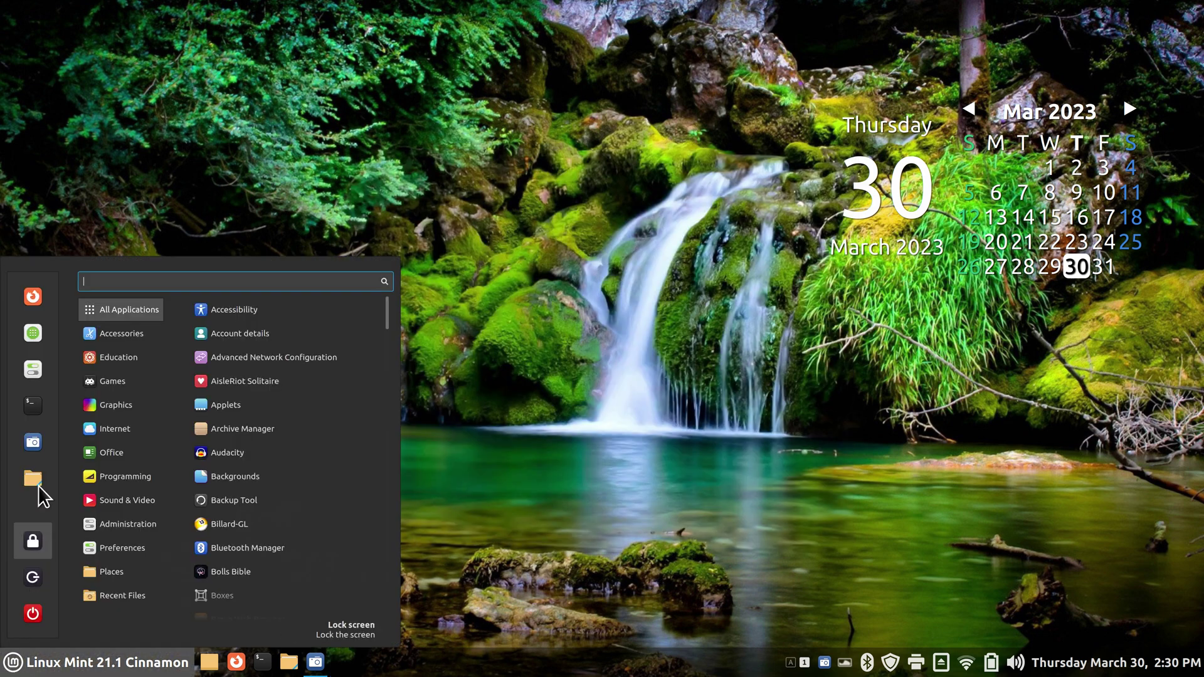
left_click(34, 367)
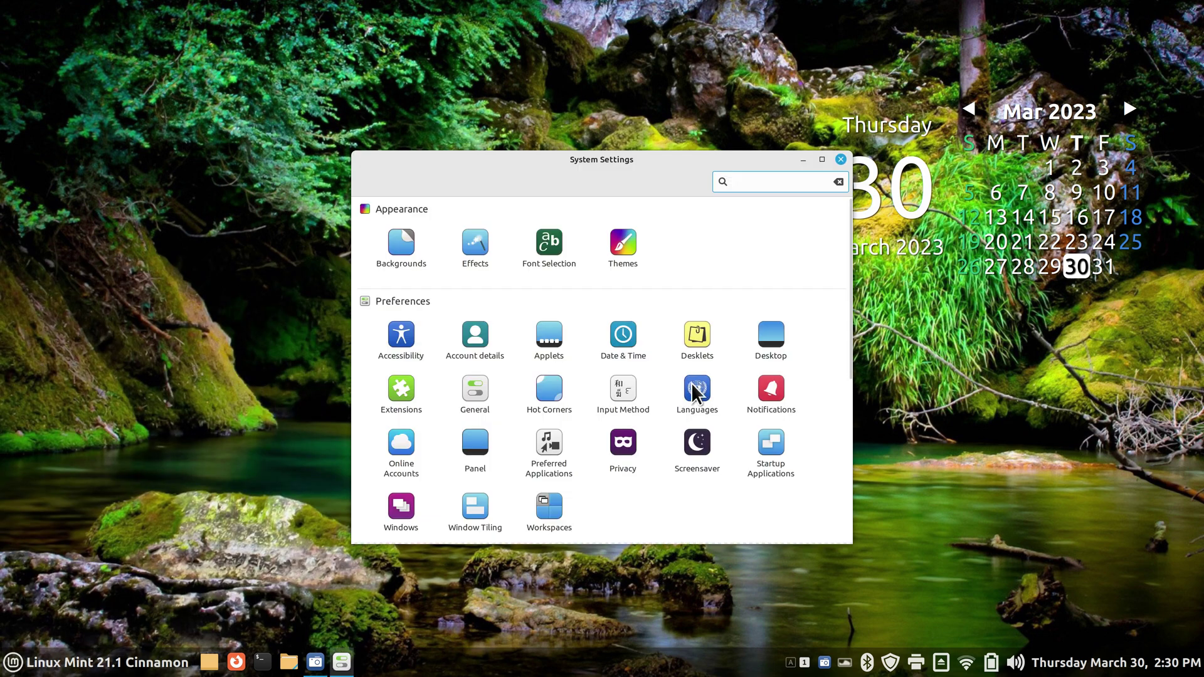
scroll(696, 389, "down", 5)
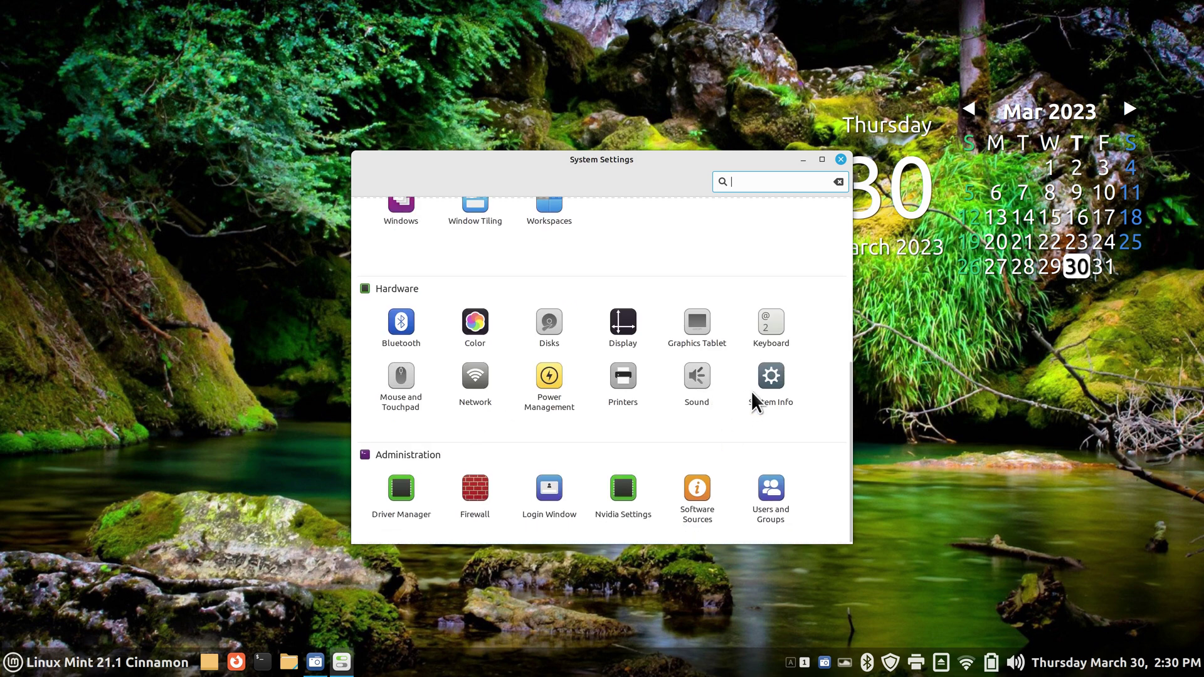
Open Sound settings and view the Input tab with the FIFINE K678 microphone at 89%.
left_click(703, 378)
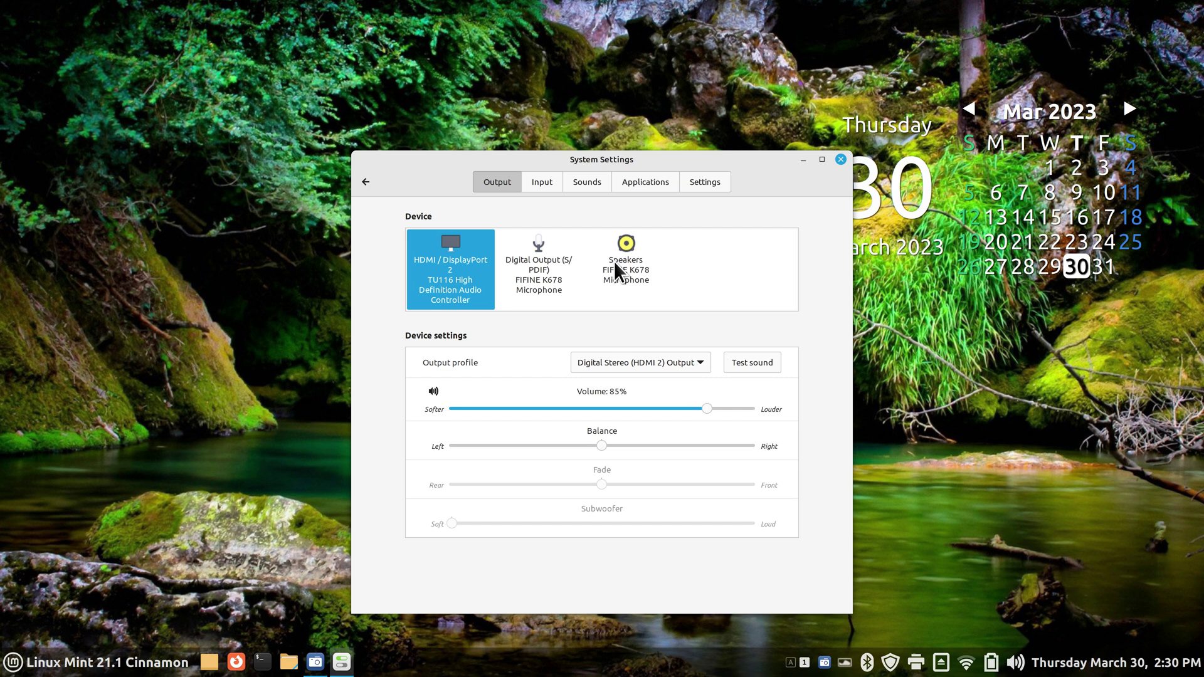
left_click(541, 183)
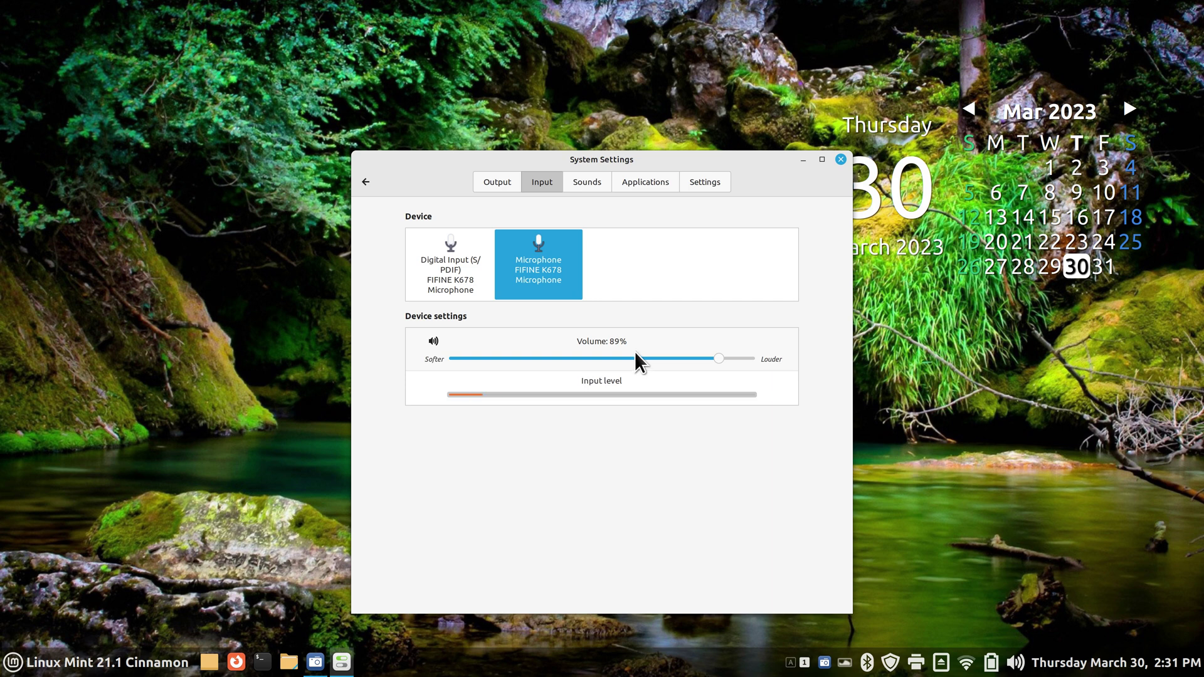
On the Sounds tab, toggle the Starting Cinnamon sound and scroll through the event sounds.
left_click(583, 182)
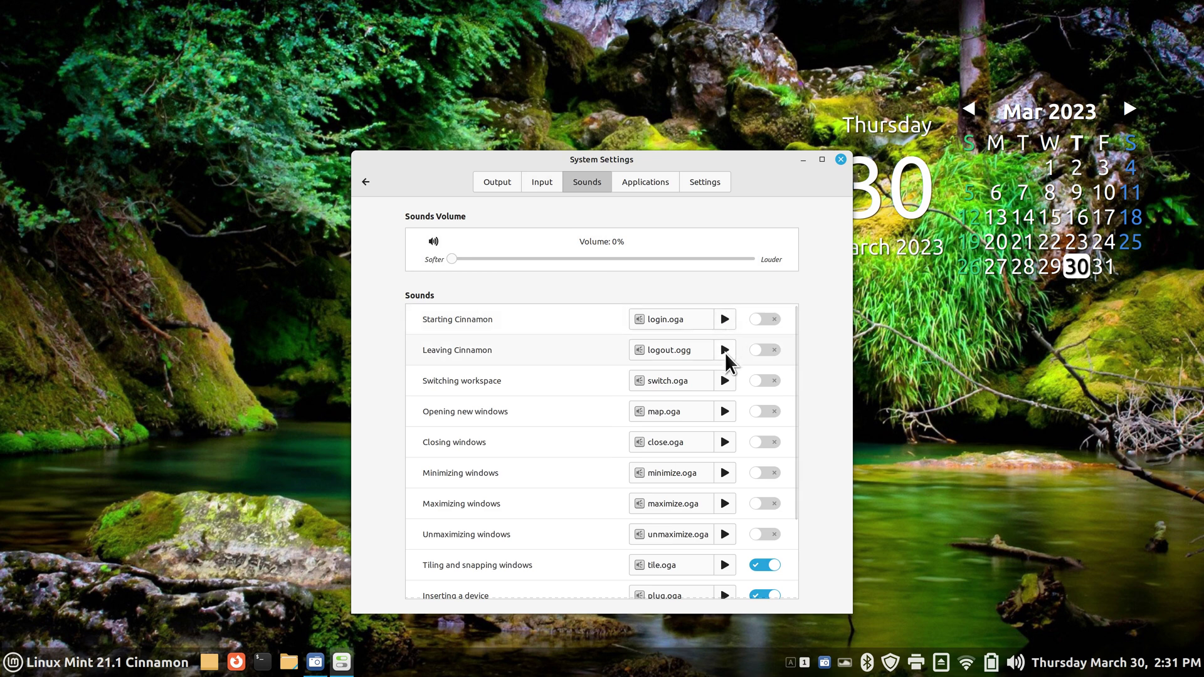
left_click(768, 321)
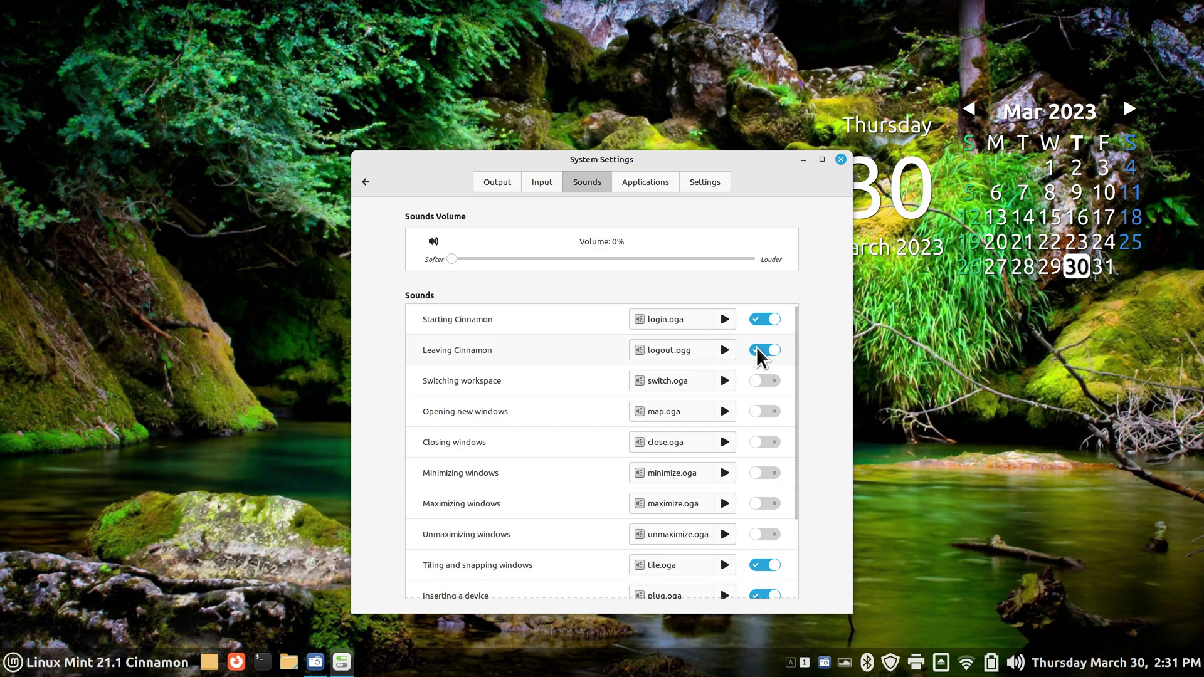
left_click_drag(795, 342, 803, 417)
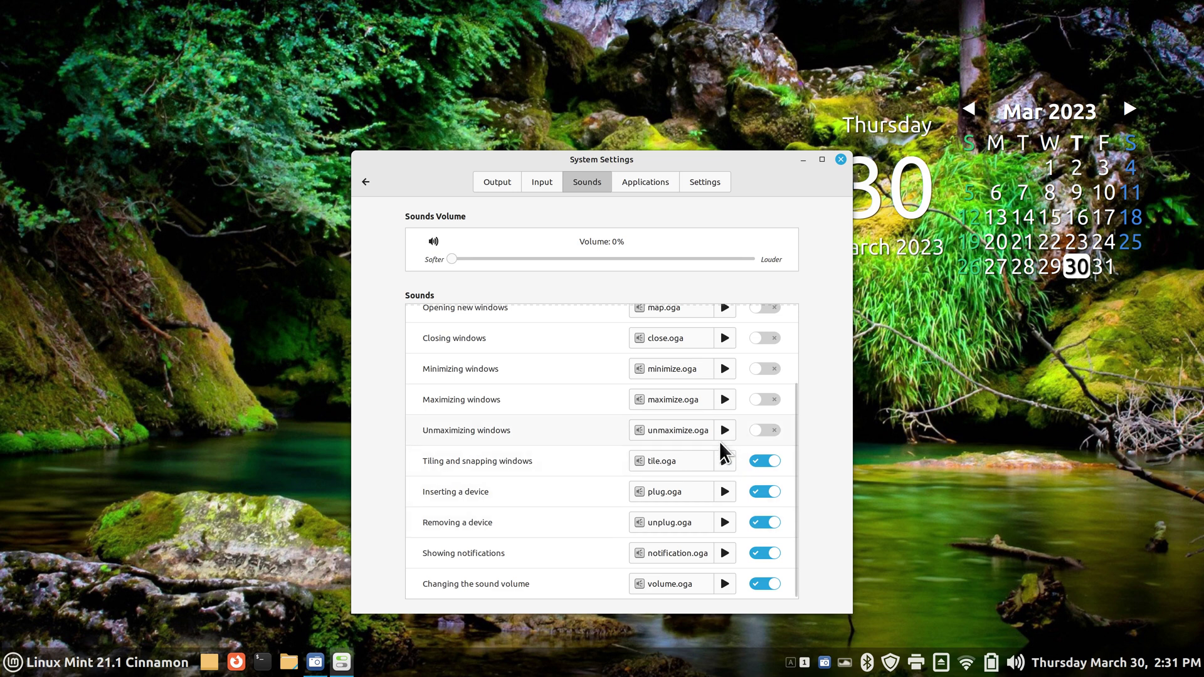
left_click_drag(795, 409, 802, 318)
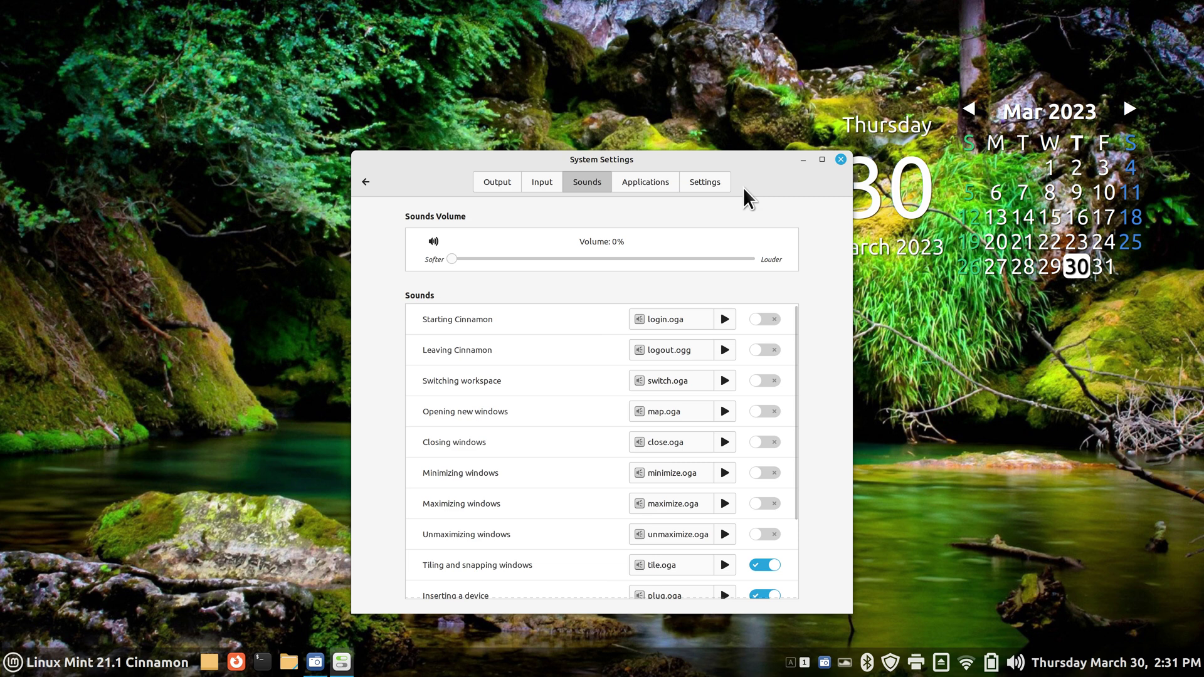
Check the Applications tab, set maximum volume amplification to 123%, and return to Output.
left_click(643, 181)
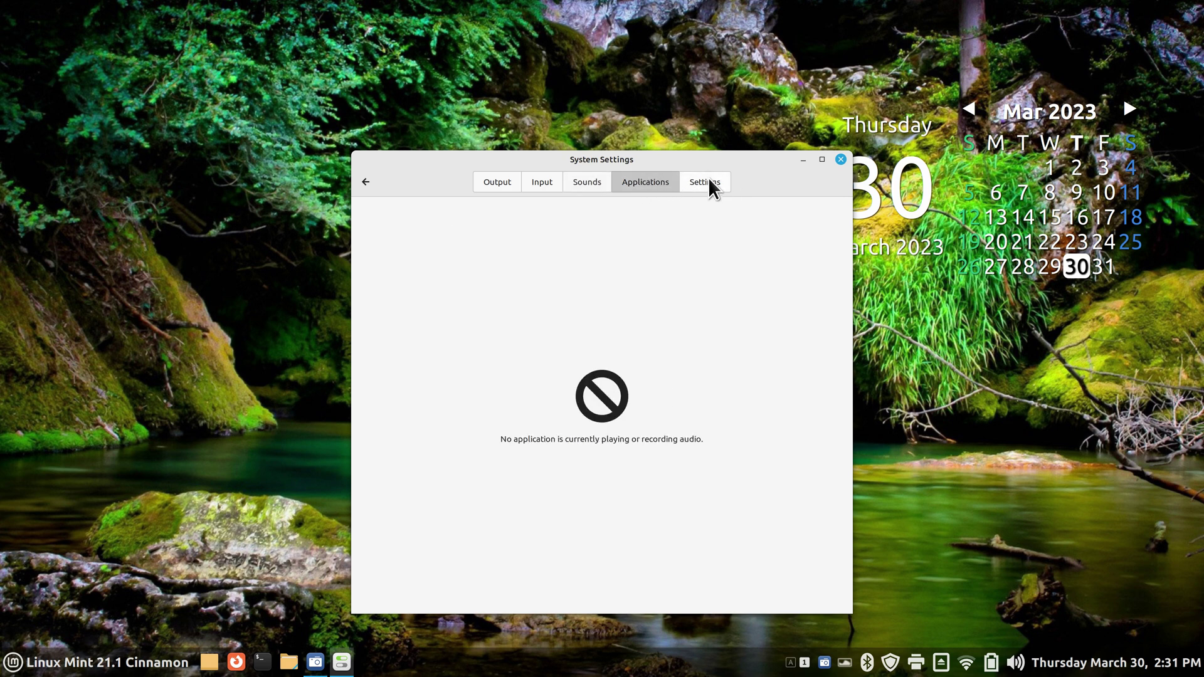
left_click(707, 179)
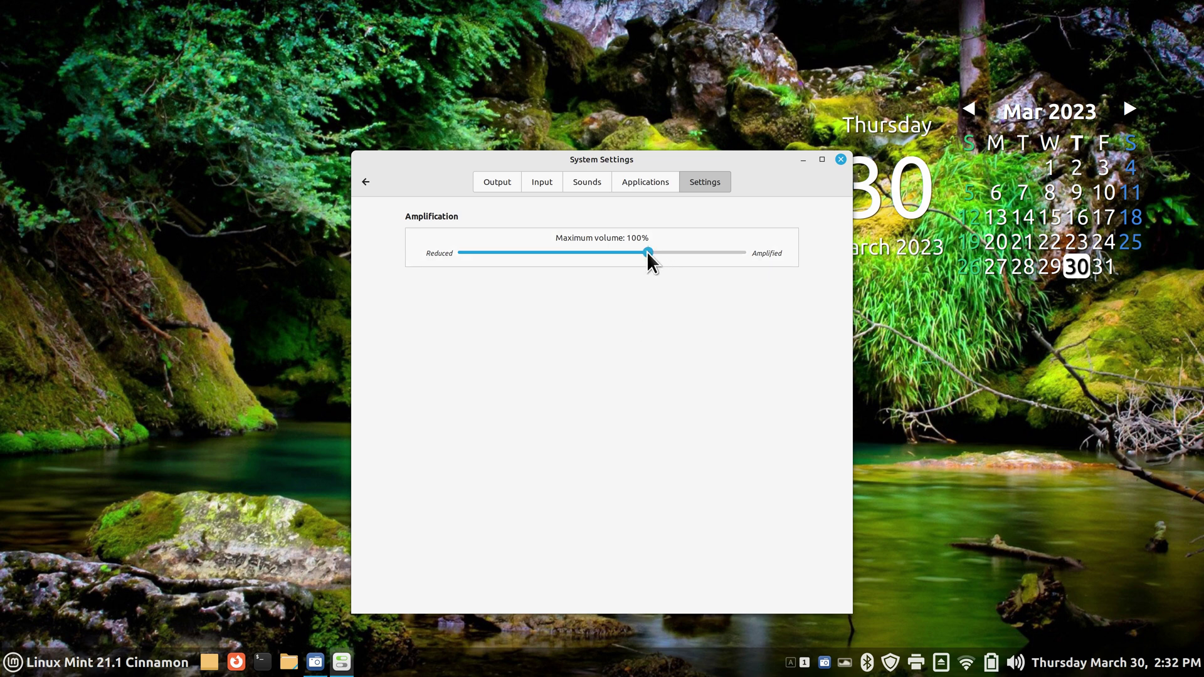
left_click_drag(647, 252, 754, 257)
left_click_drag(741, 258, 676, 260)
left_click_drag(681, 252, 690, 252)
left_click(495, 182)
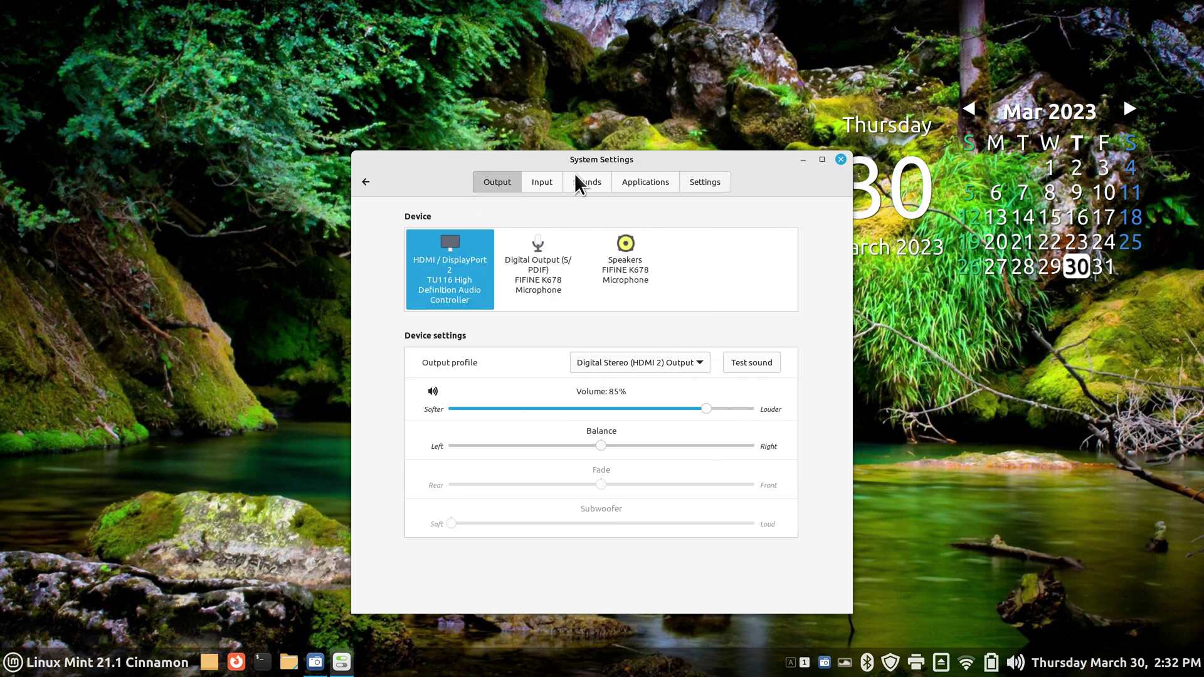
Close System Settings and scroll the tray volume applet to set output volume to 80%.
left_click(841, 159)
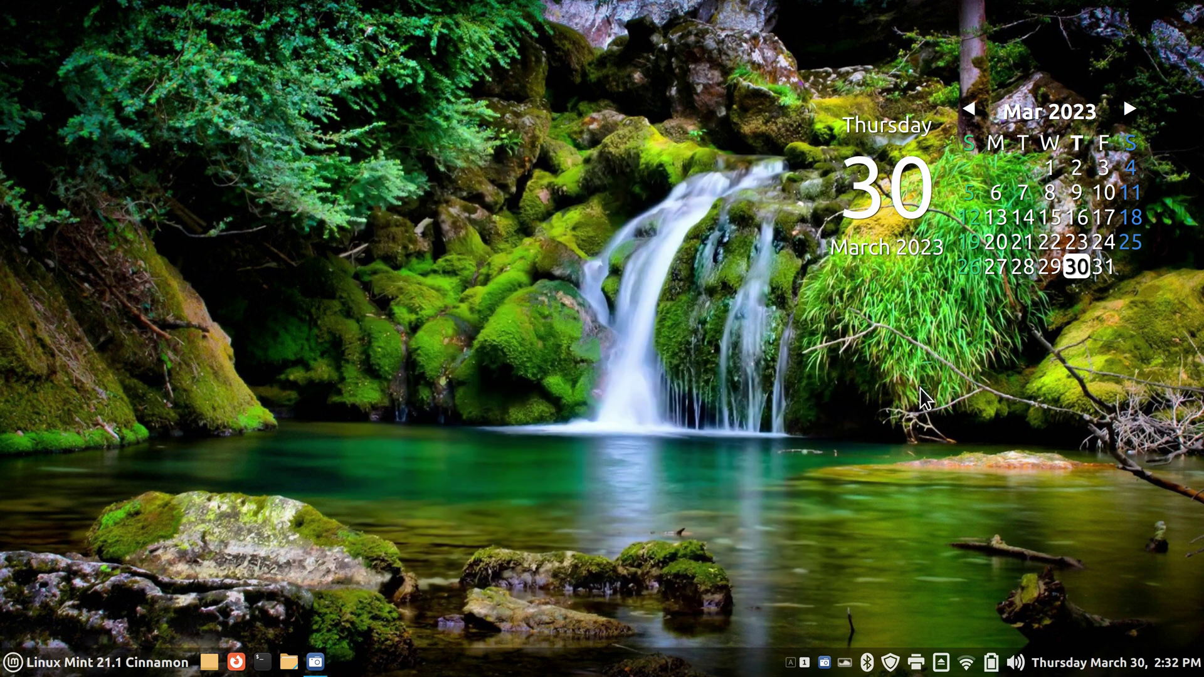
left_click(1015, 665)
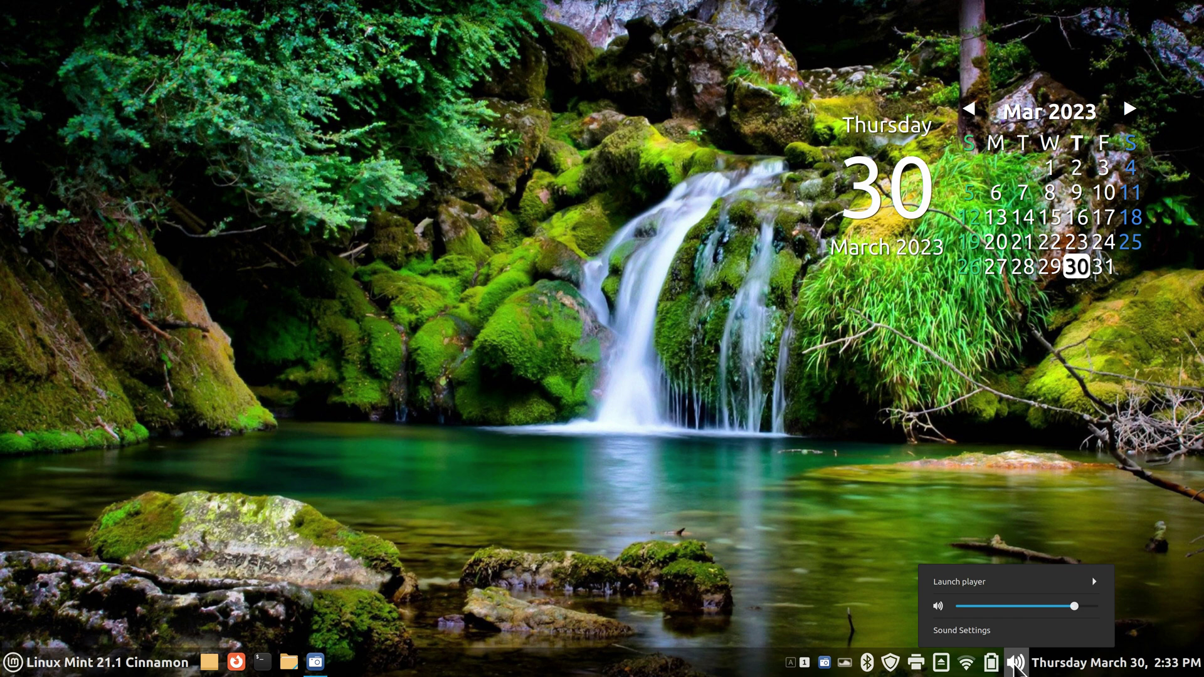
scroll(1016, 666, "down", 5)
scroll(1017, 668, "up", 4)
scroll(1017, 666, "down", 4)
scroll(1016, 666, "up", 4)
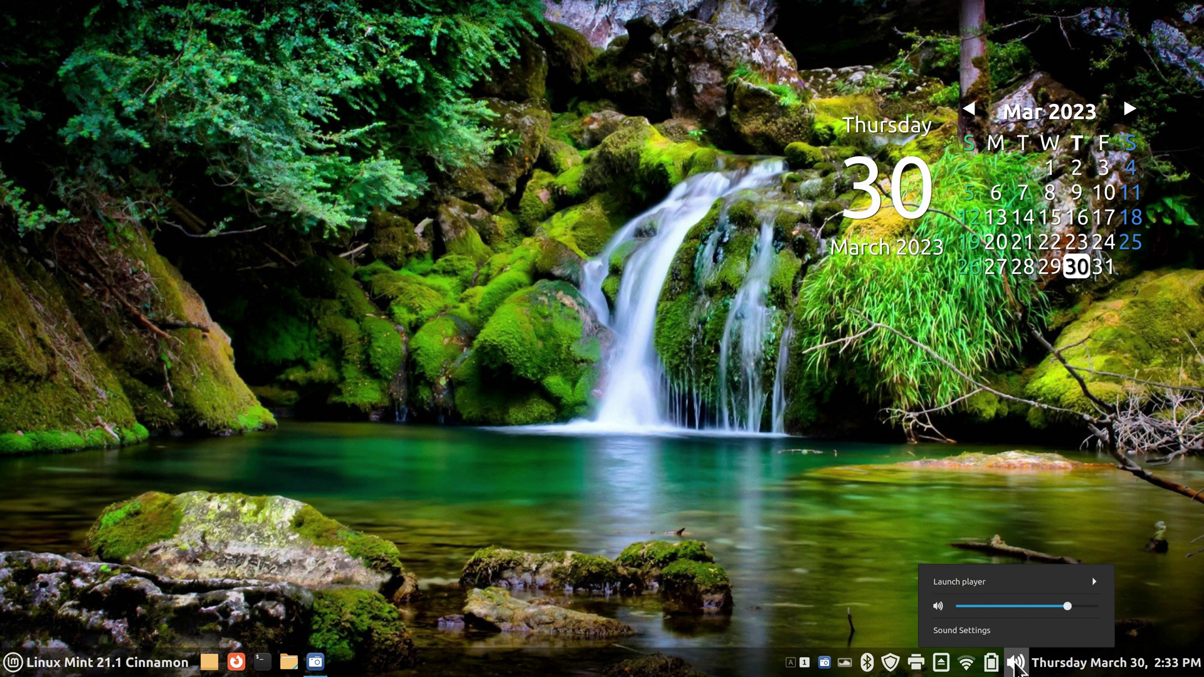
Open and close the full Sound settings window from the applet, then dismiss the applet.
left_click(969, 631)
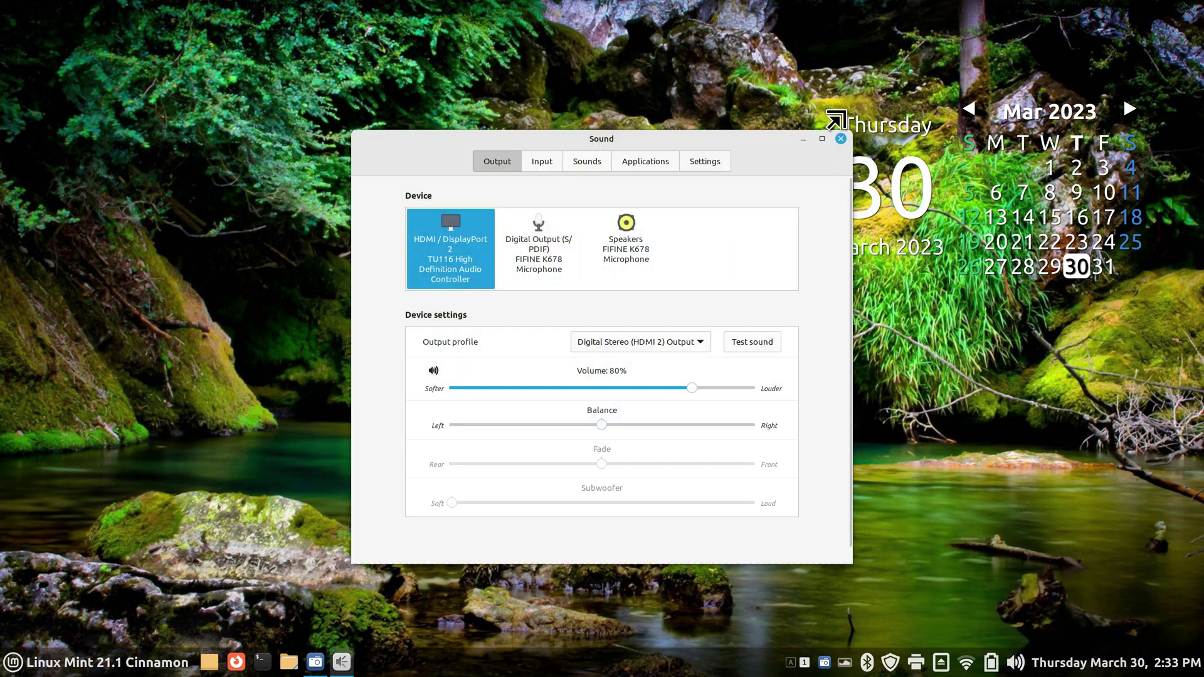
left_click(840, 138)
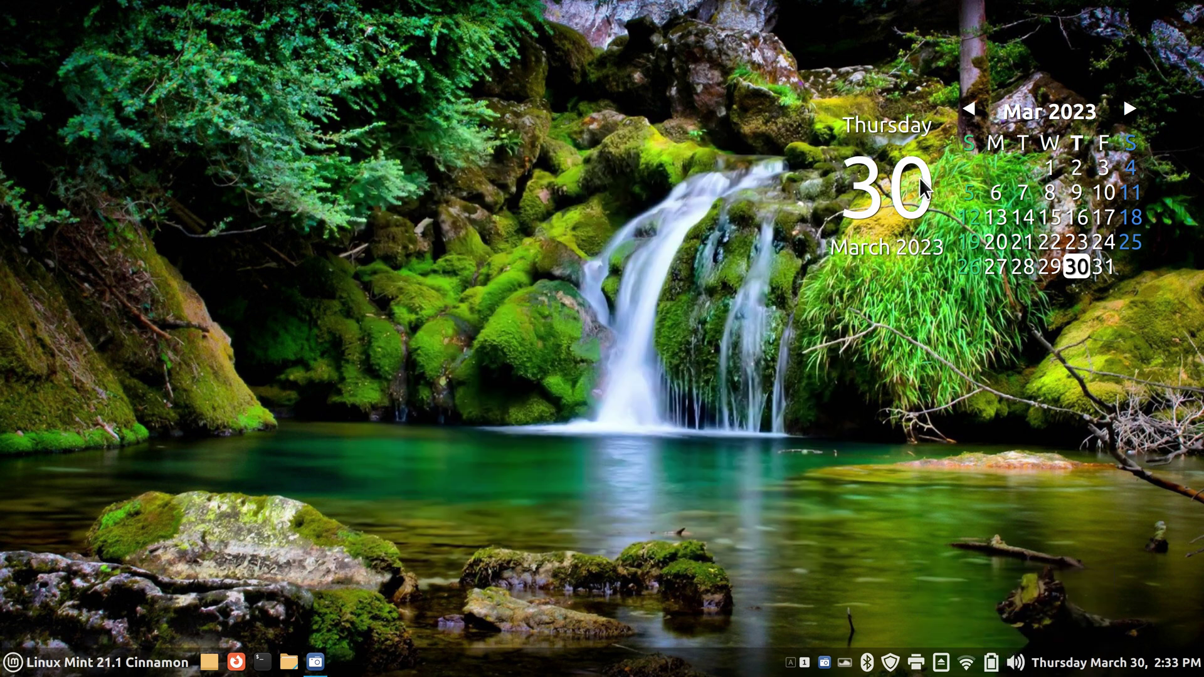
left_click(1016, 663)
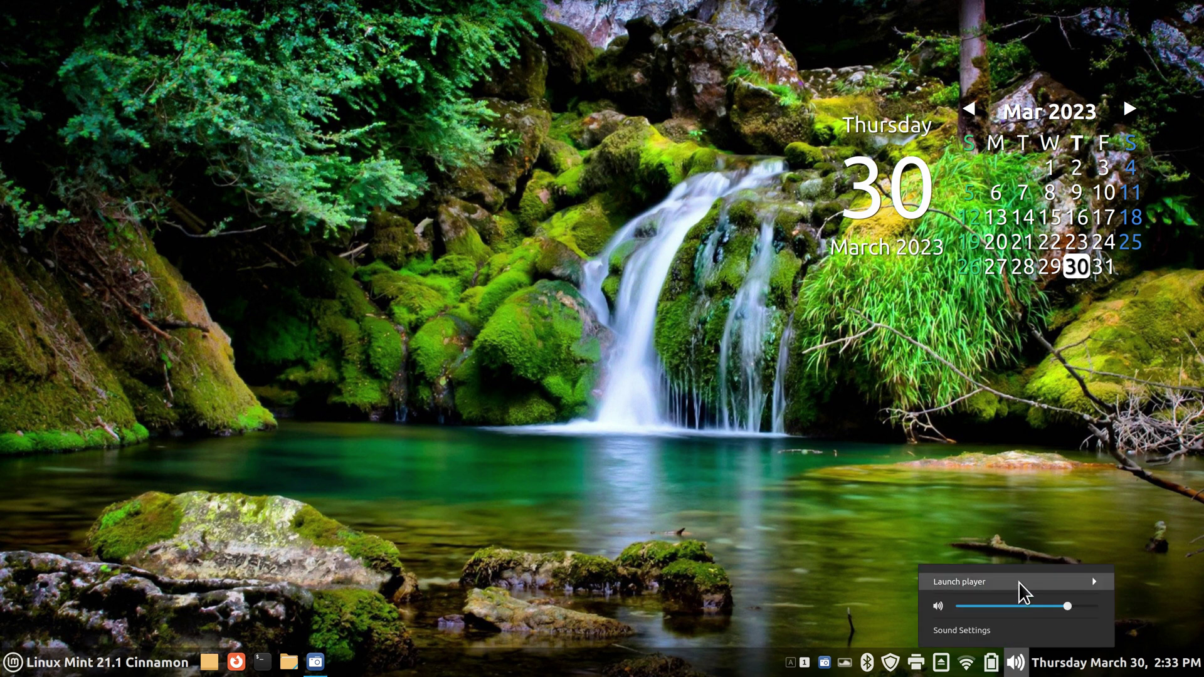
left_click(807, 582)
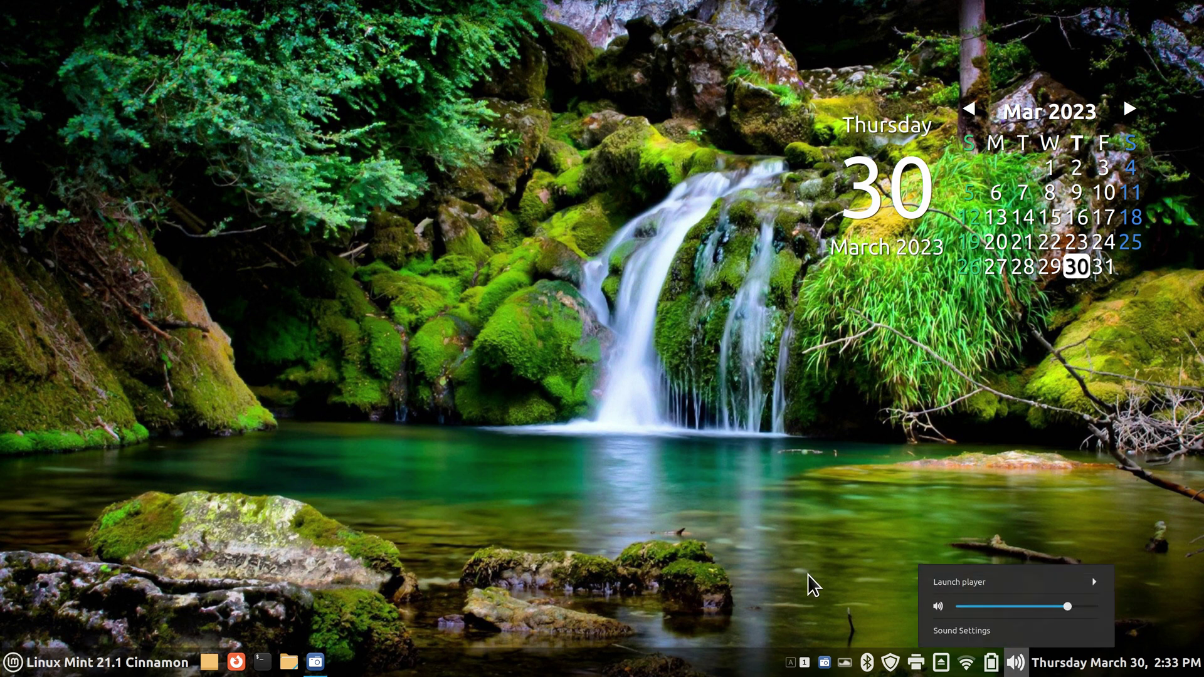
Open the sound applet's Configure... window and move it to the right.
right_click(1016, 665)
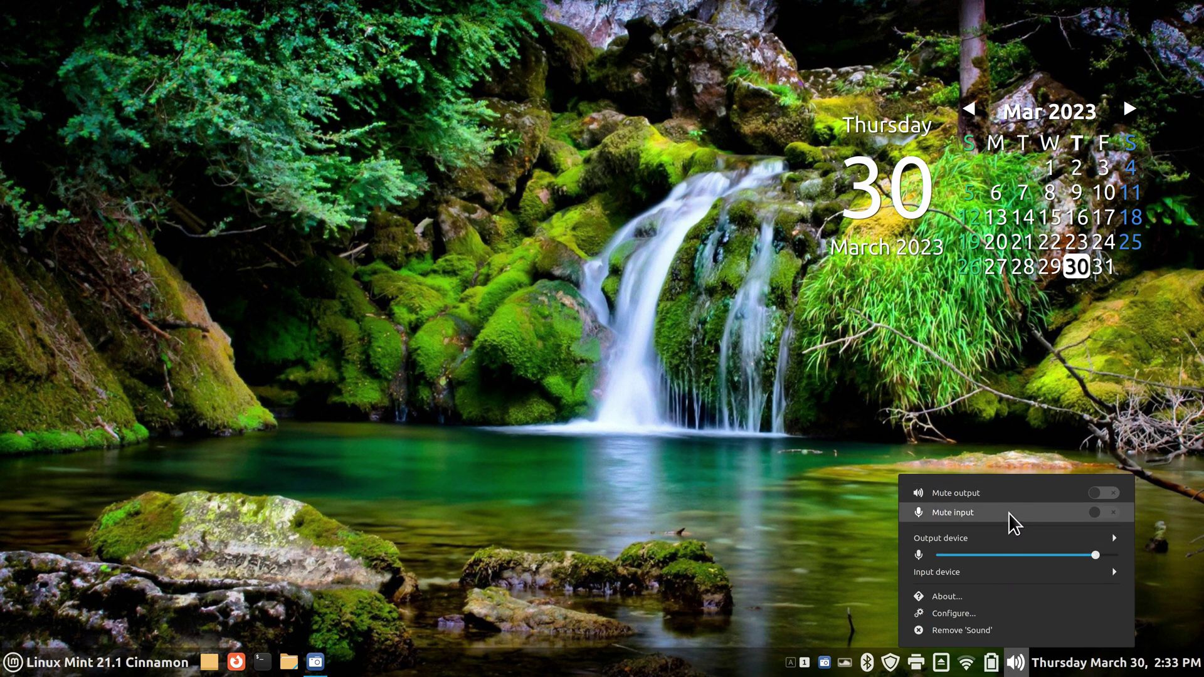
mouse_move(1000, 555)
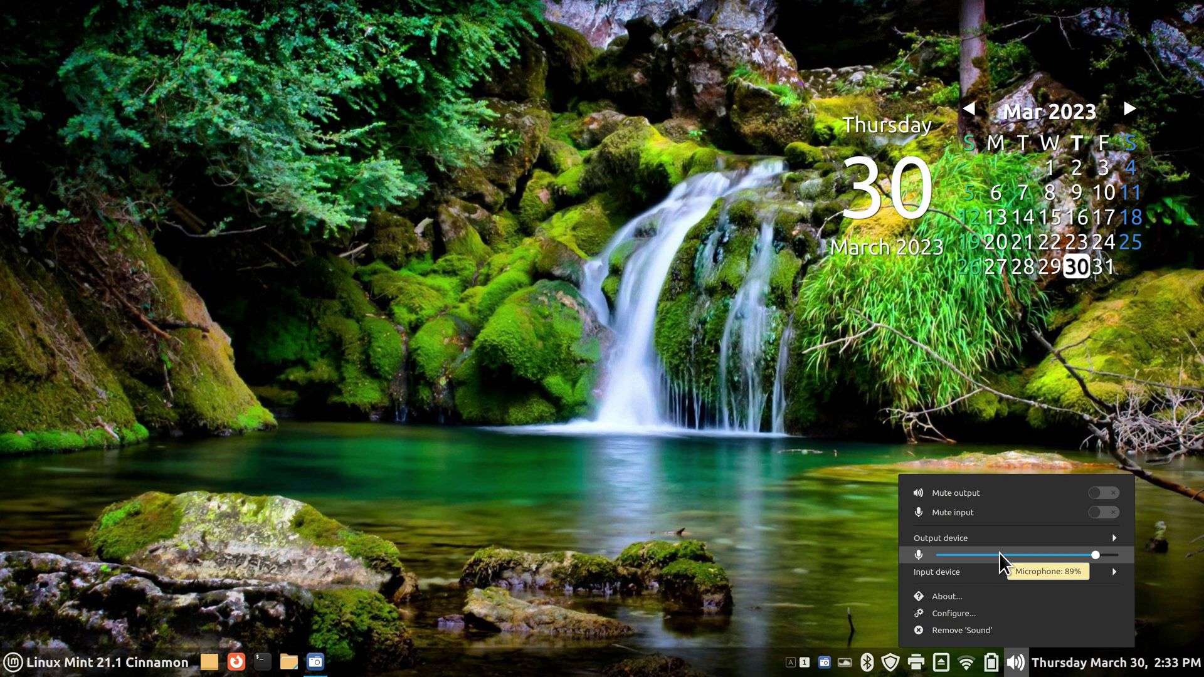
left_click(972, 613)
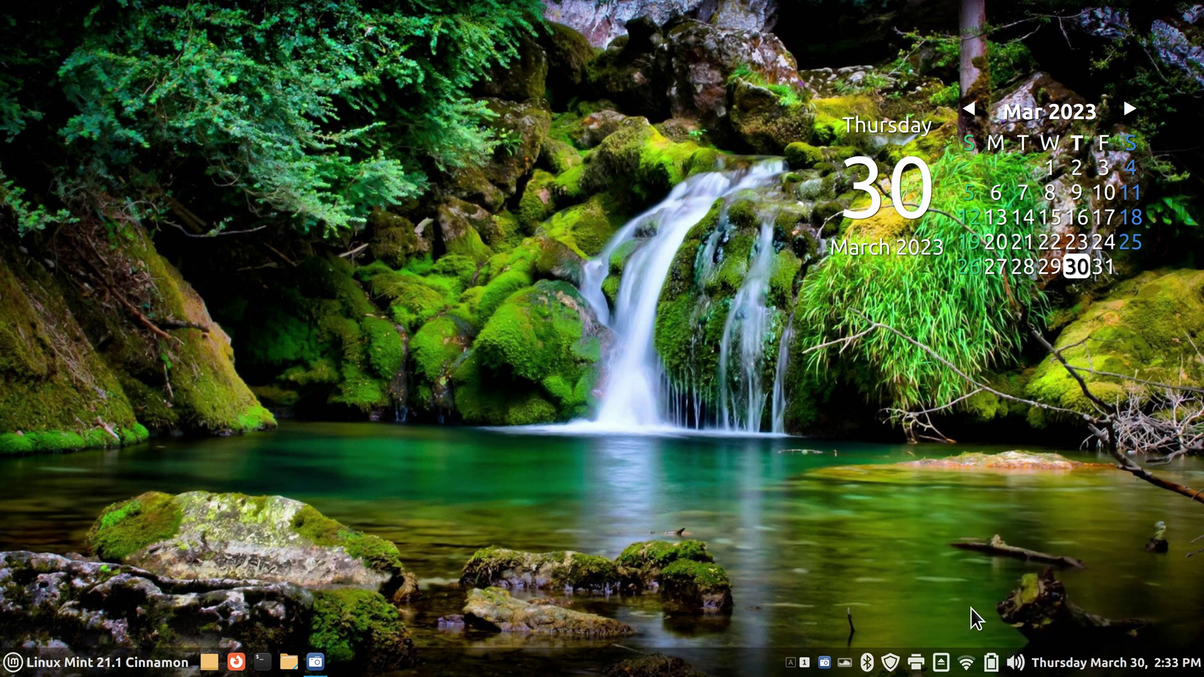
left_click_drag(425, 105, 632, 104)
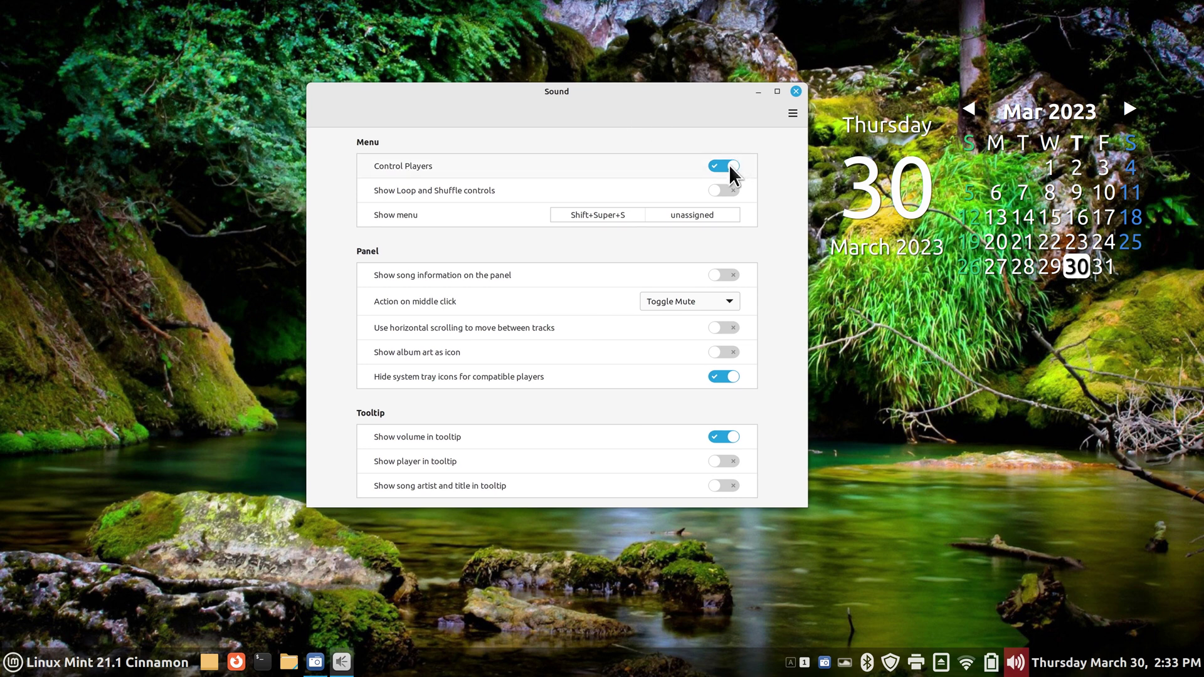
Close the applet configuration and launch Rhythmbox from Sound & Video.
left_click(795, 92)
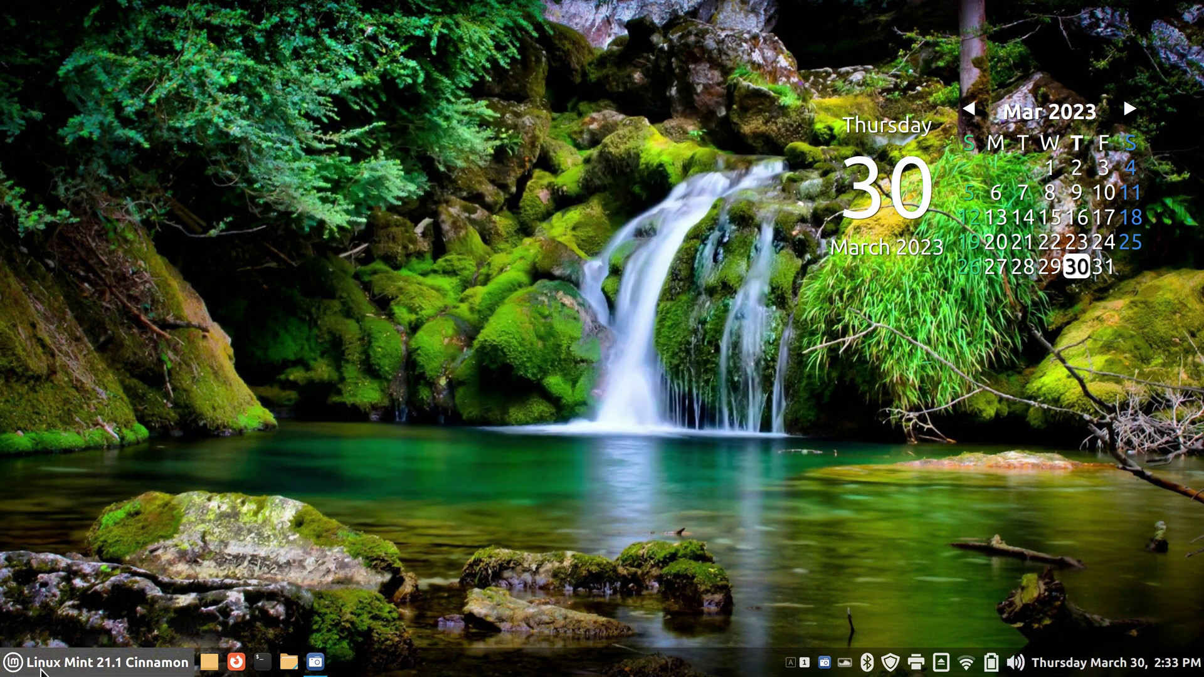
left_click(94, 663)
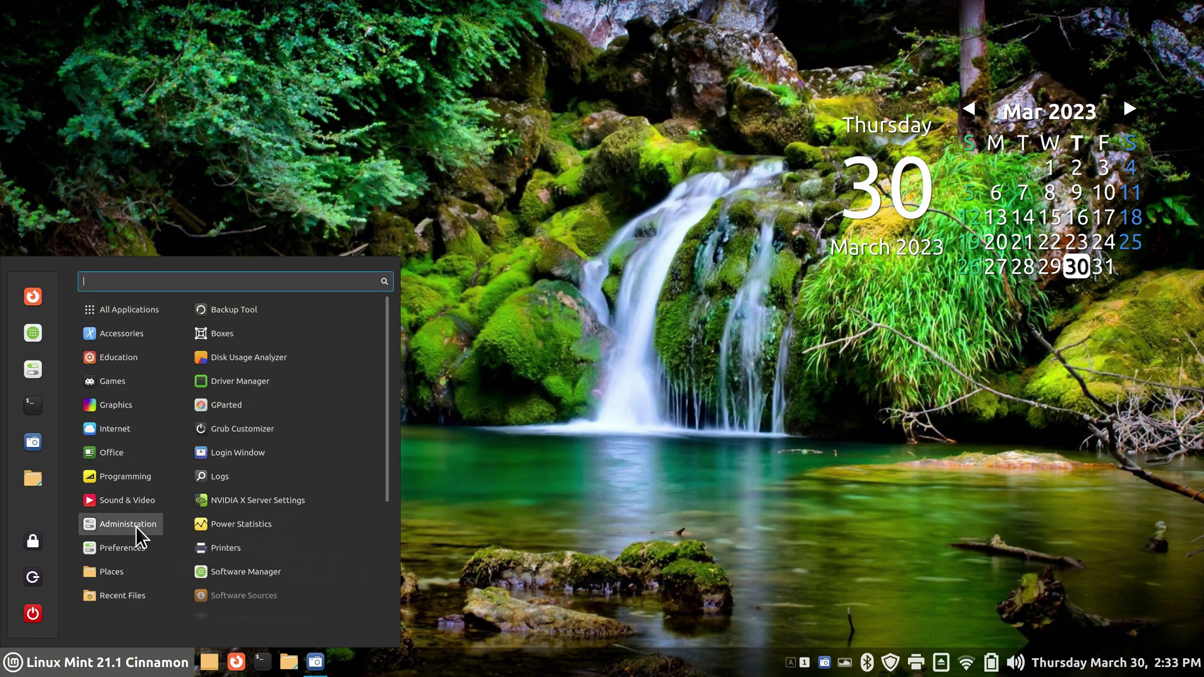
mouse_move(133, 497)
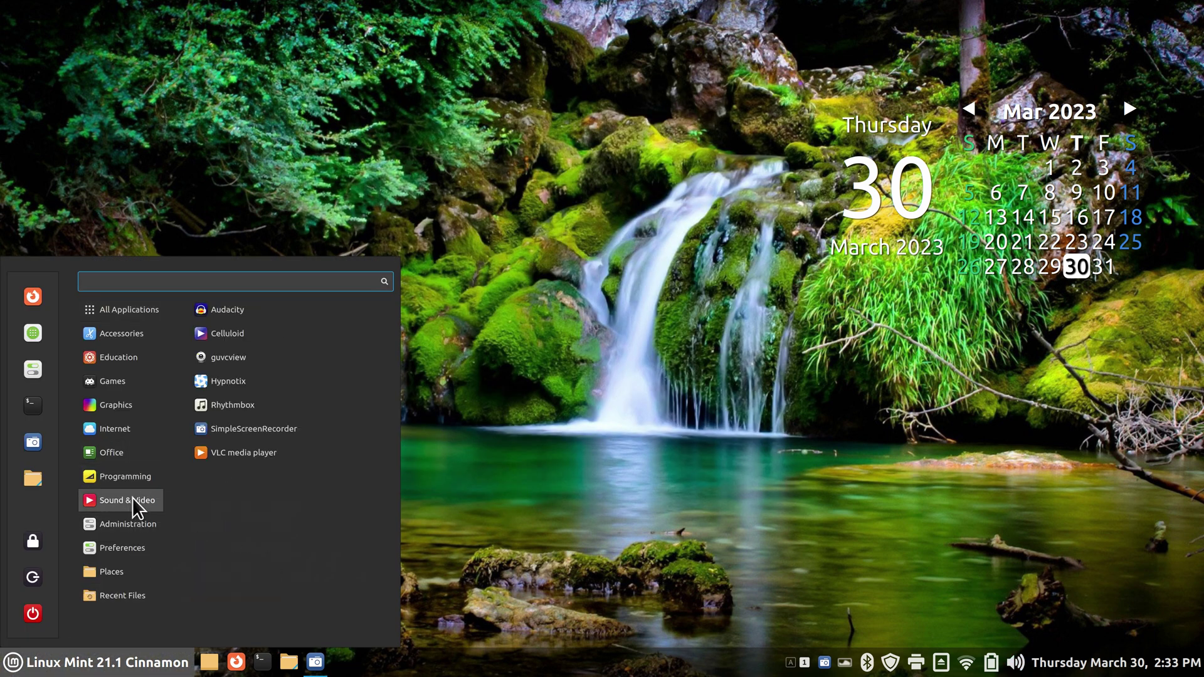
left_click(257, 405)
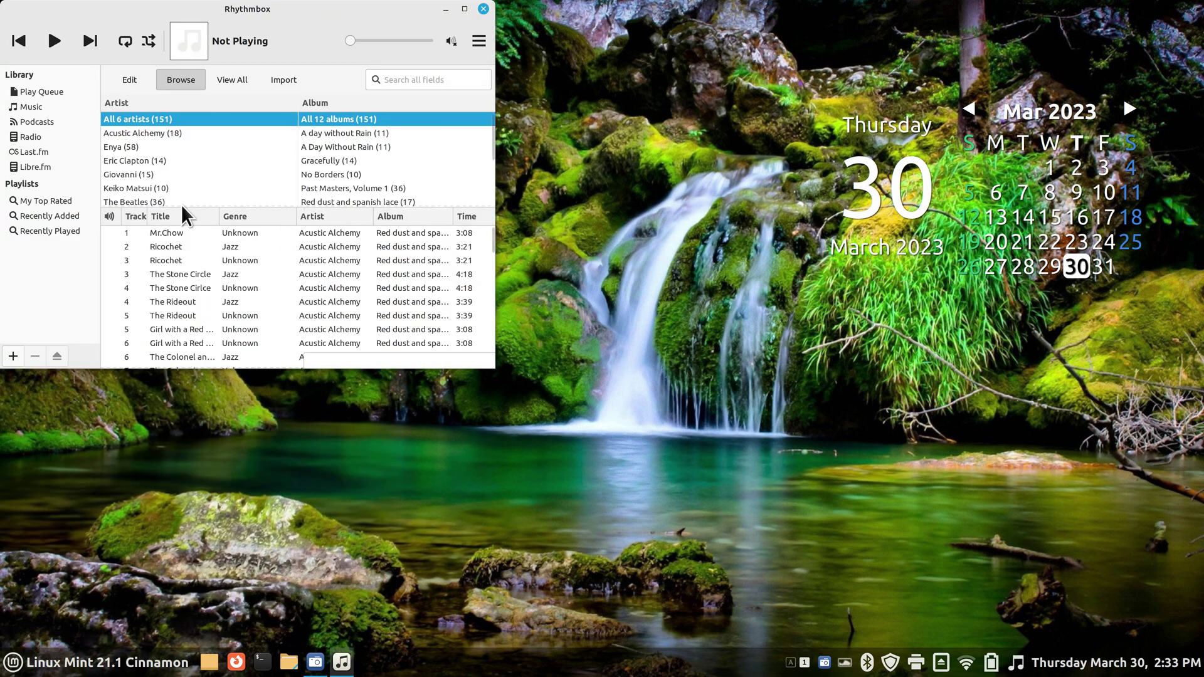
Play Giovanni's track Ganymeade and close the Rhythmbox window so it keeps playing.
left_click(141, 178)
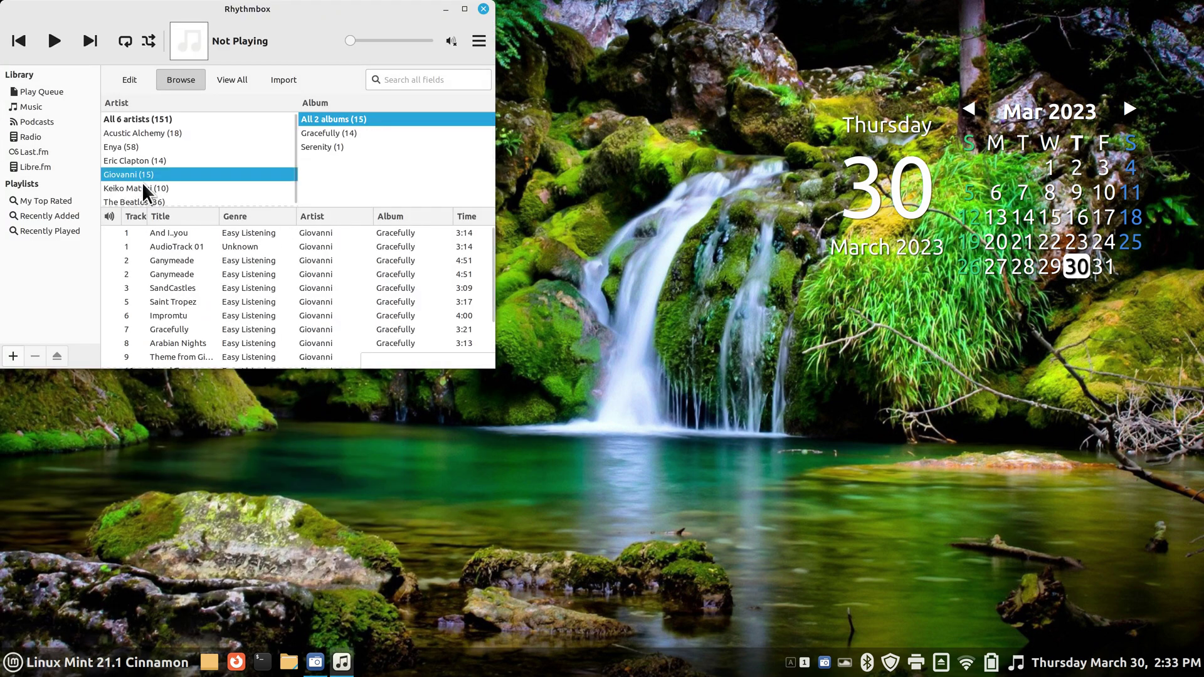
double_click(178, 260)
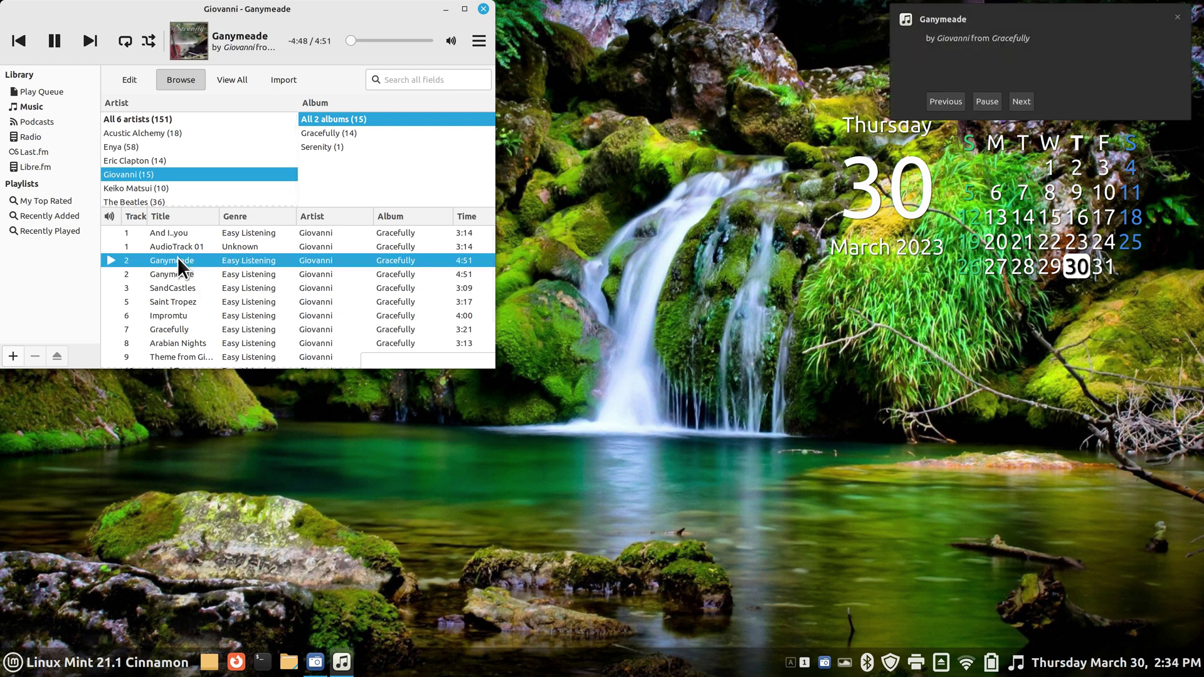
left_click(482, 9)
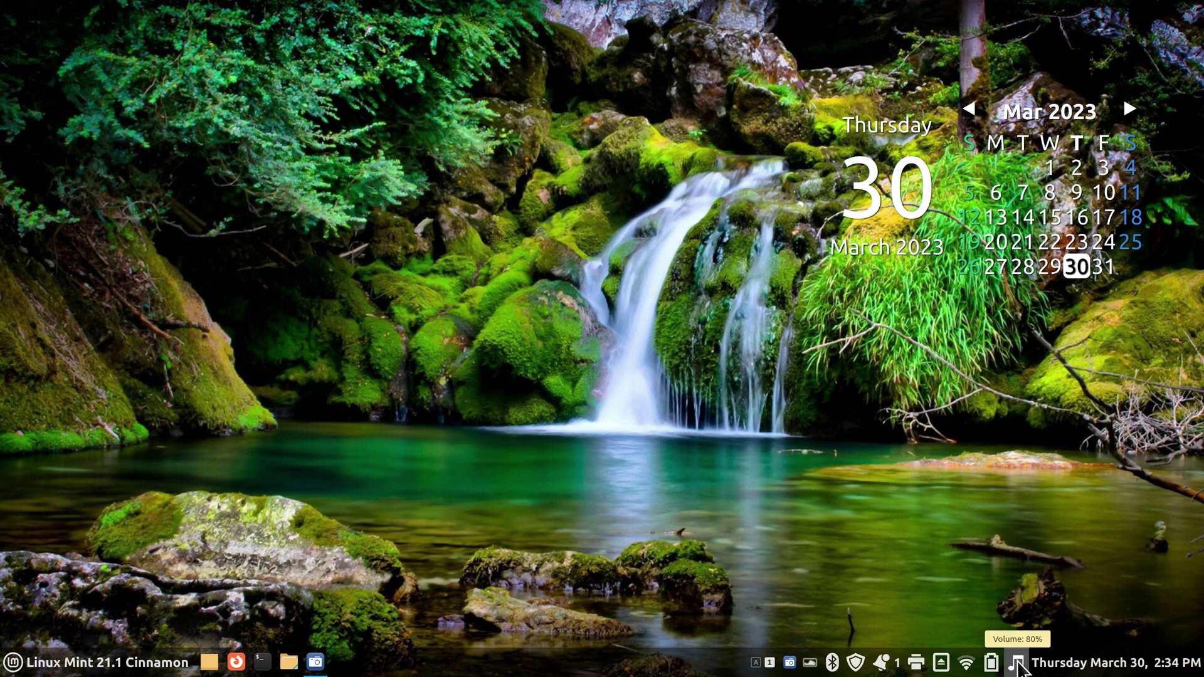
Pause, resume, and pause Ganymeade again from the sound applet's player controls.
left_click(1015, 663)
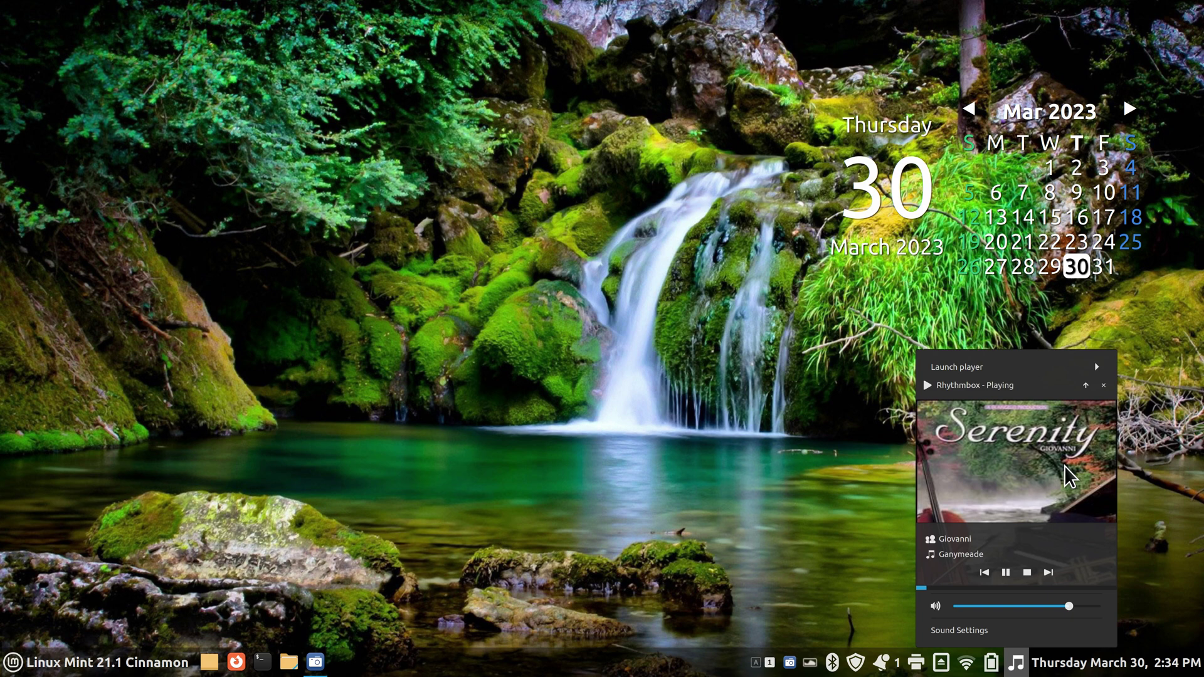
left_click(1005, 572)
left_click(1006, 573)
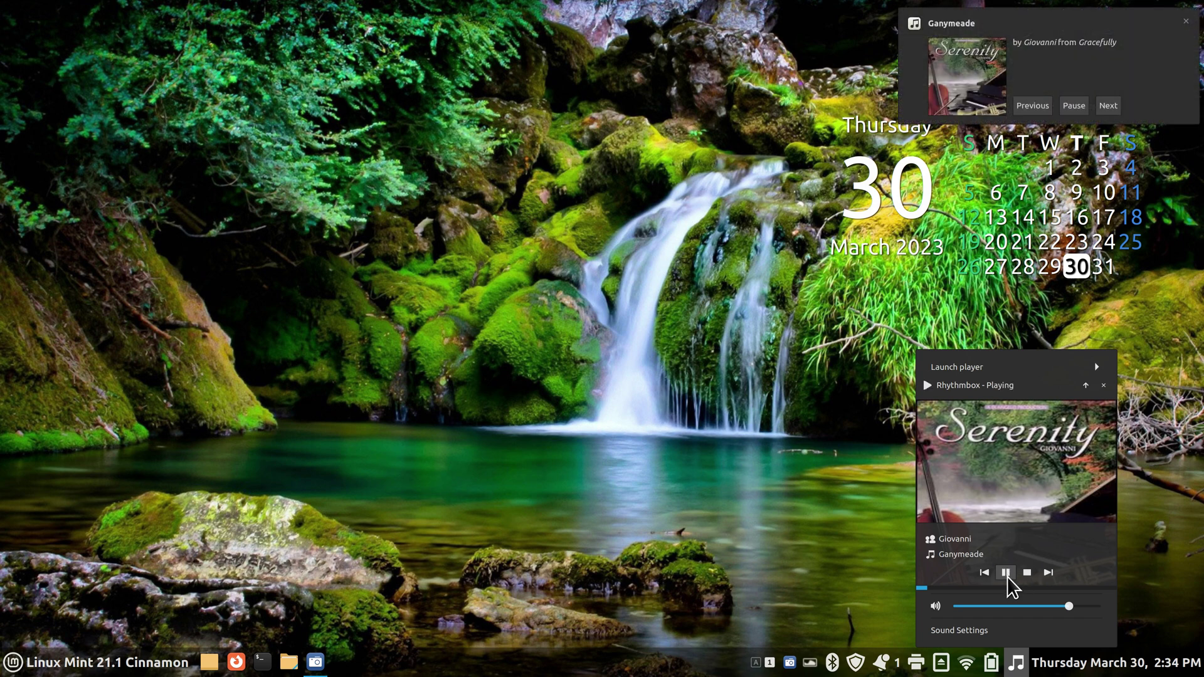
left_click(1005, 572)
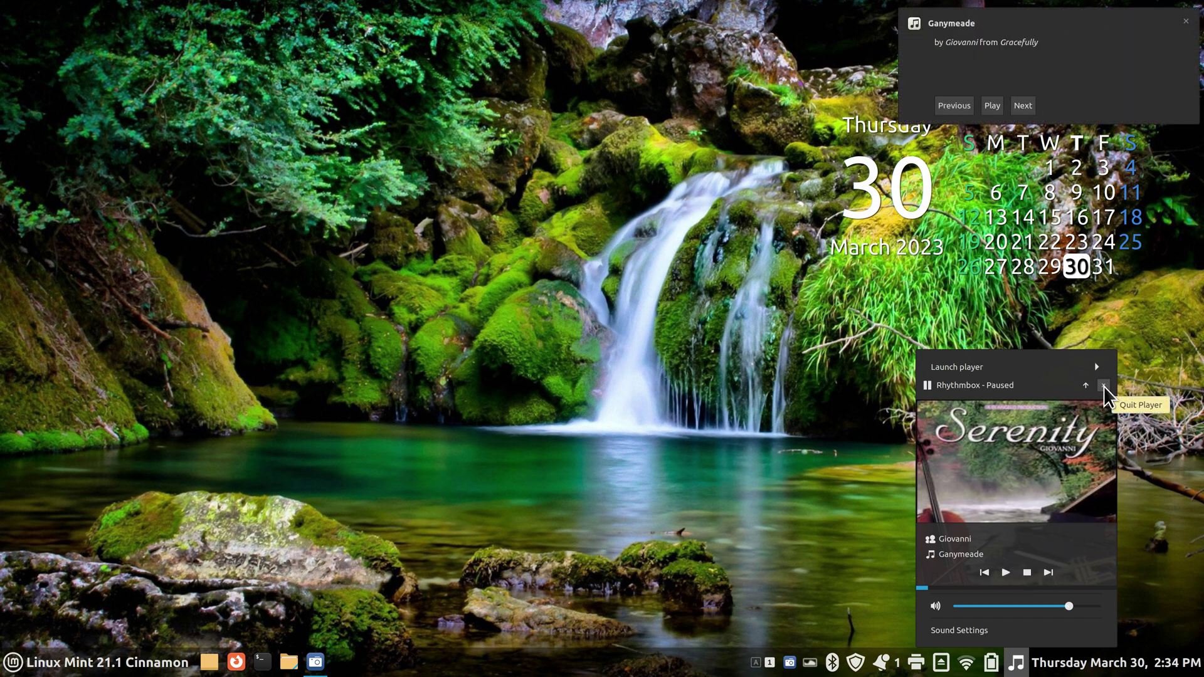
Quit Rhythmbox from the applet and confirm the popup no longer shows a player.
left_click(1103, 386)
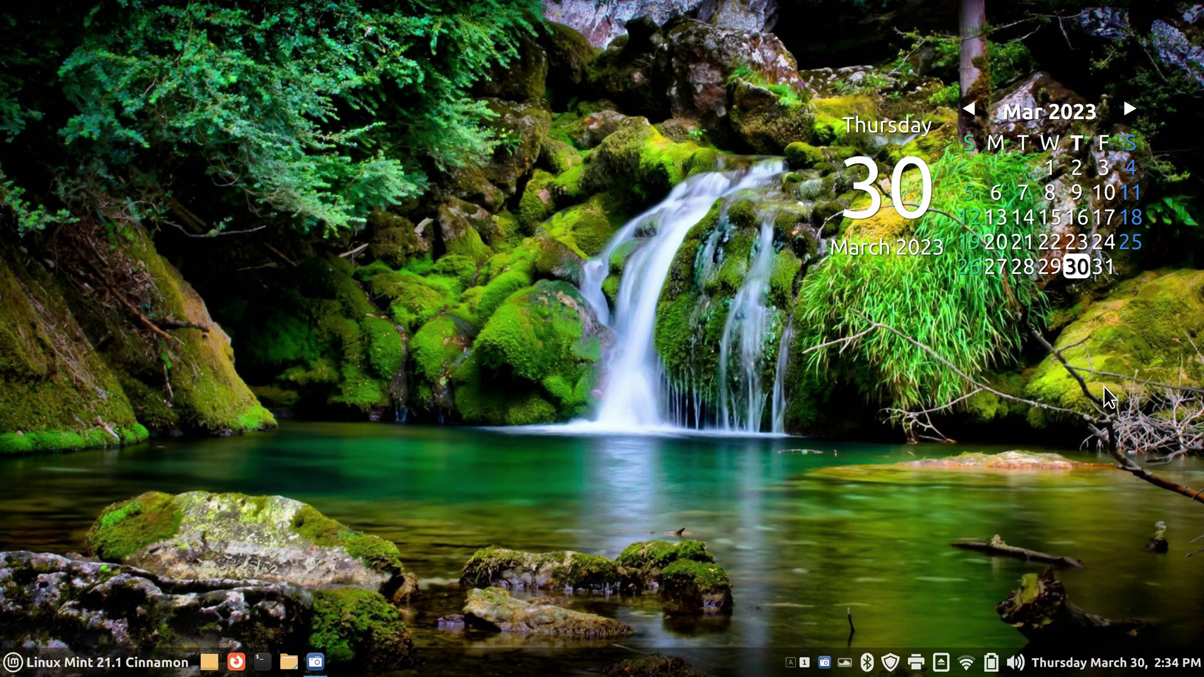
left_click(1019, 665)
left_click(734, 508)
Switch off Control Players in the sound applet's configuration.
right_click(1017, 664)
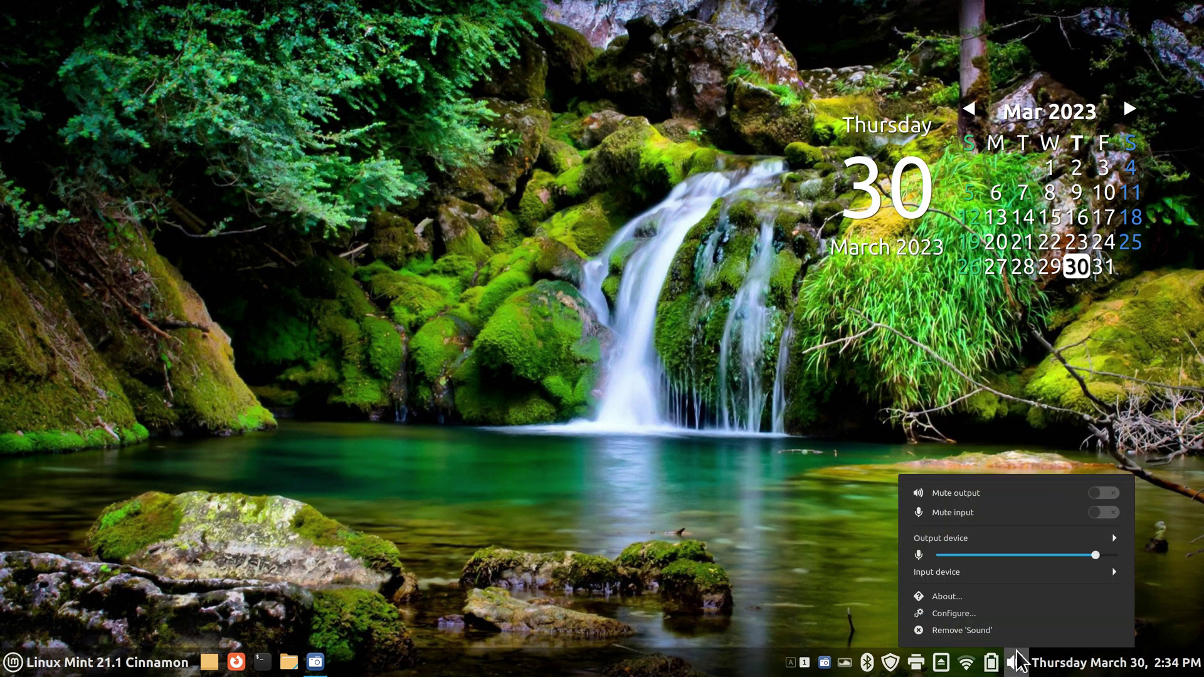
left_click(1014, 611)
left_click(515, 166)
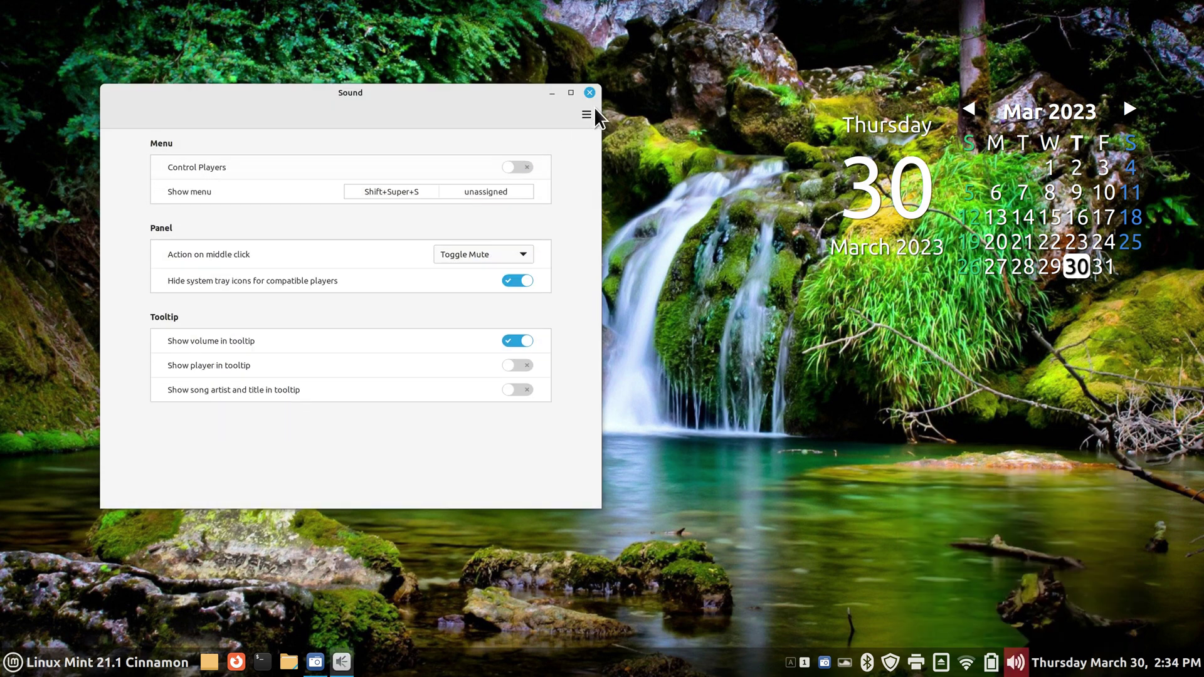
left_click(589, 93)
Relaunch Rhythmbox, play Giovanni's Ganymeade, and close the player window.
left_click(95, 662)
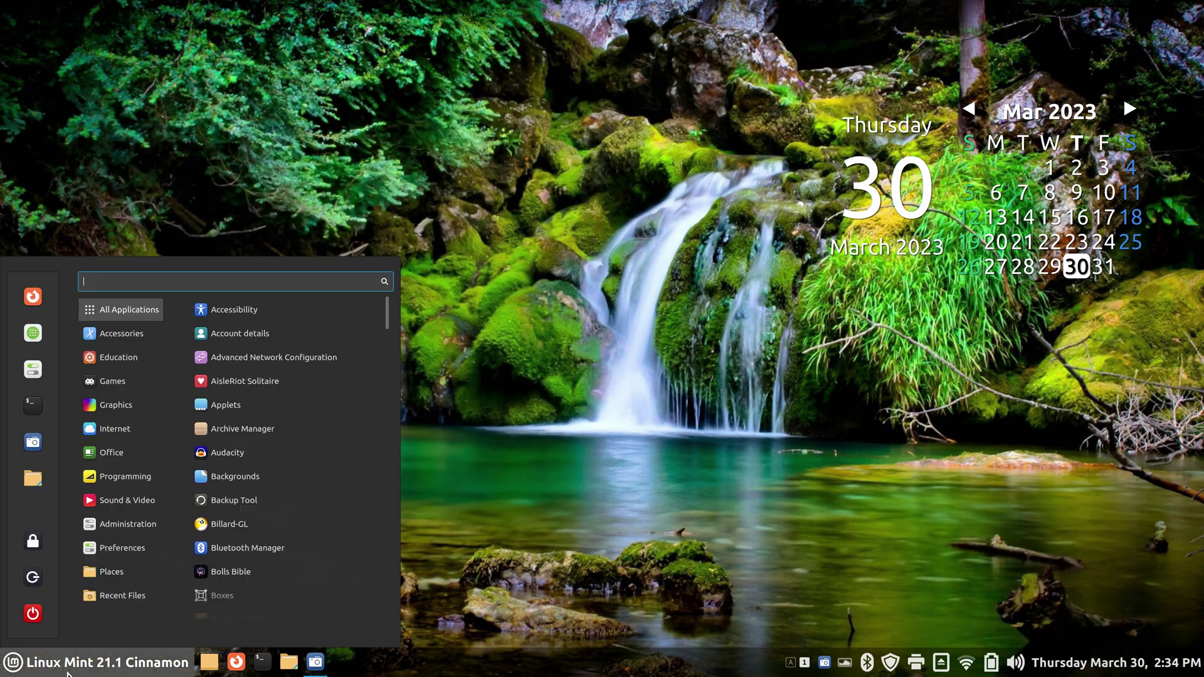
mouse_move(148, 496)
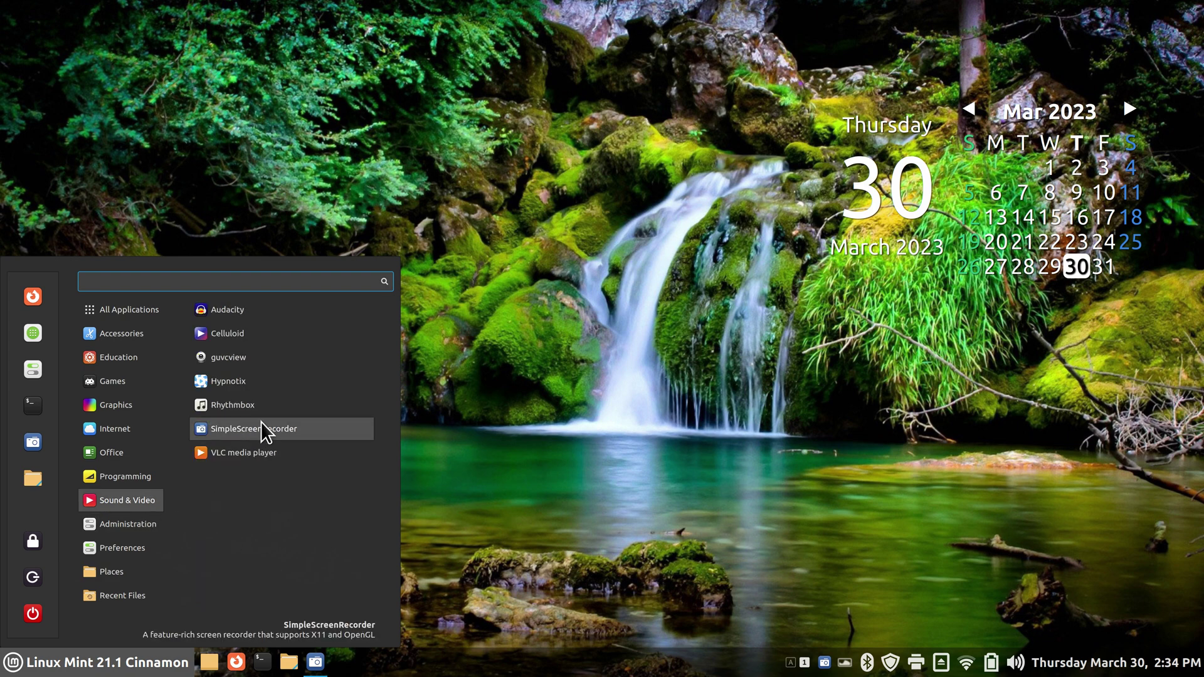
left_click(232, 405)
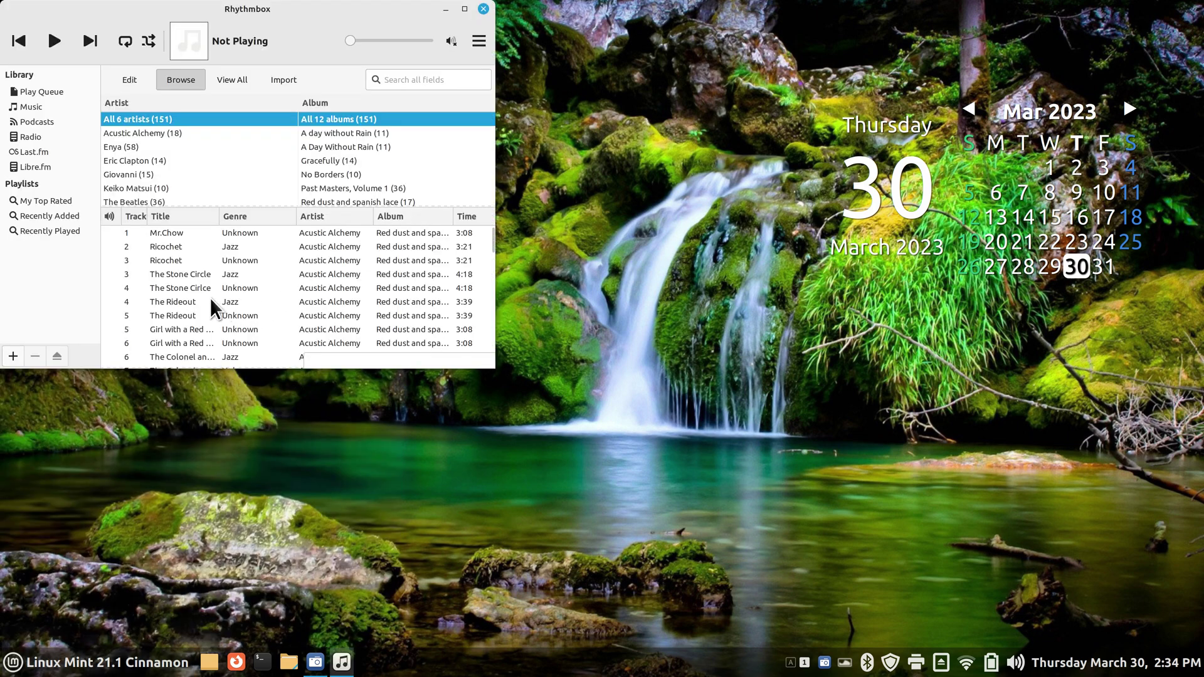
left_click(126, 175)
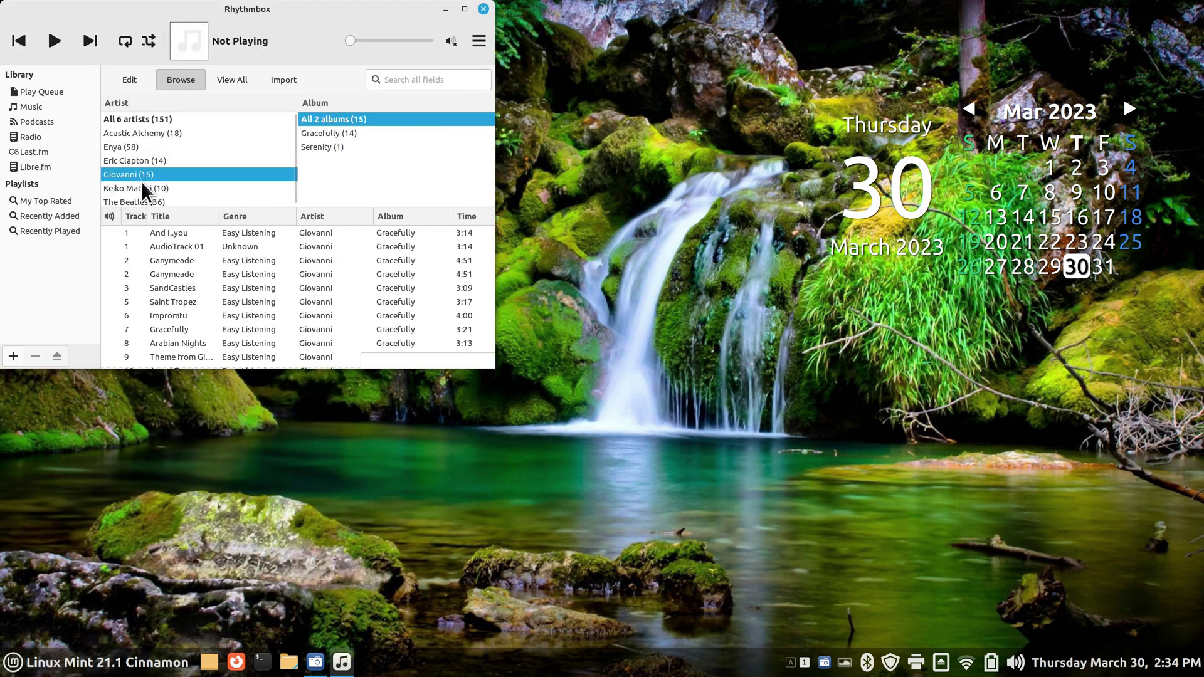
double_click(172, 261)
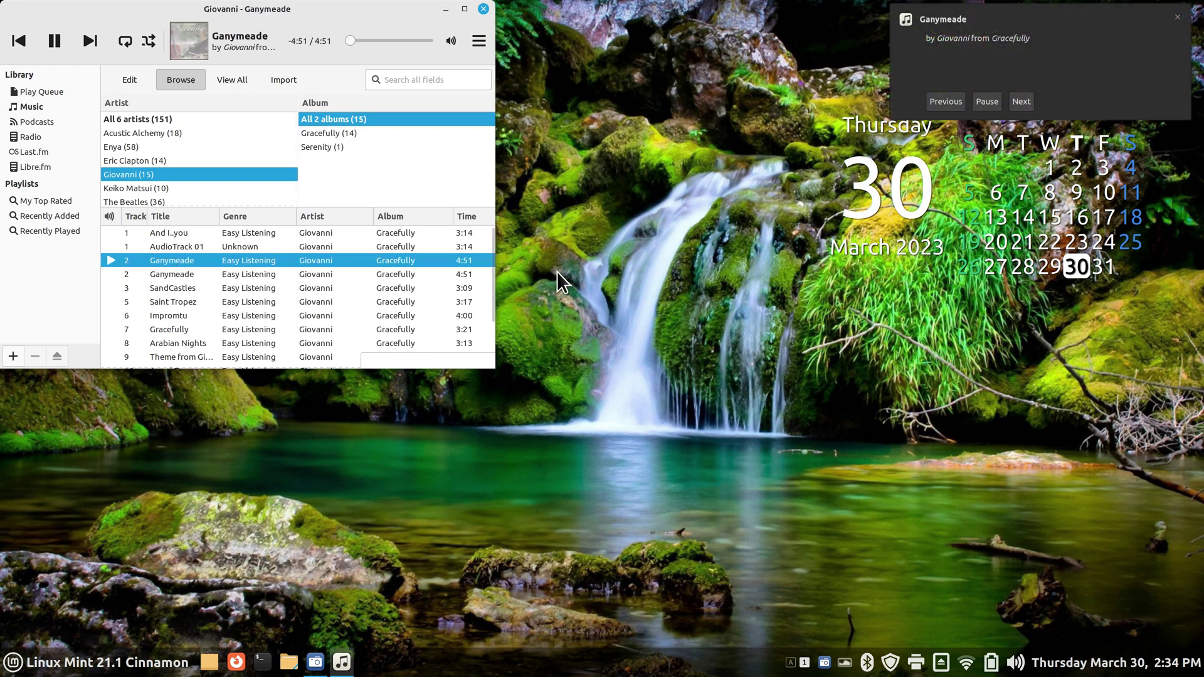
left_click(483, 9)
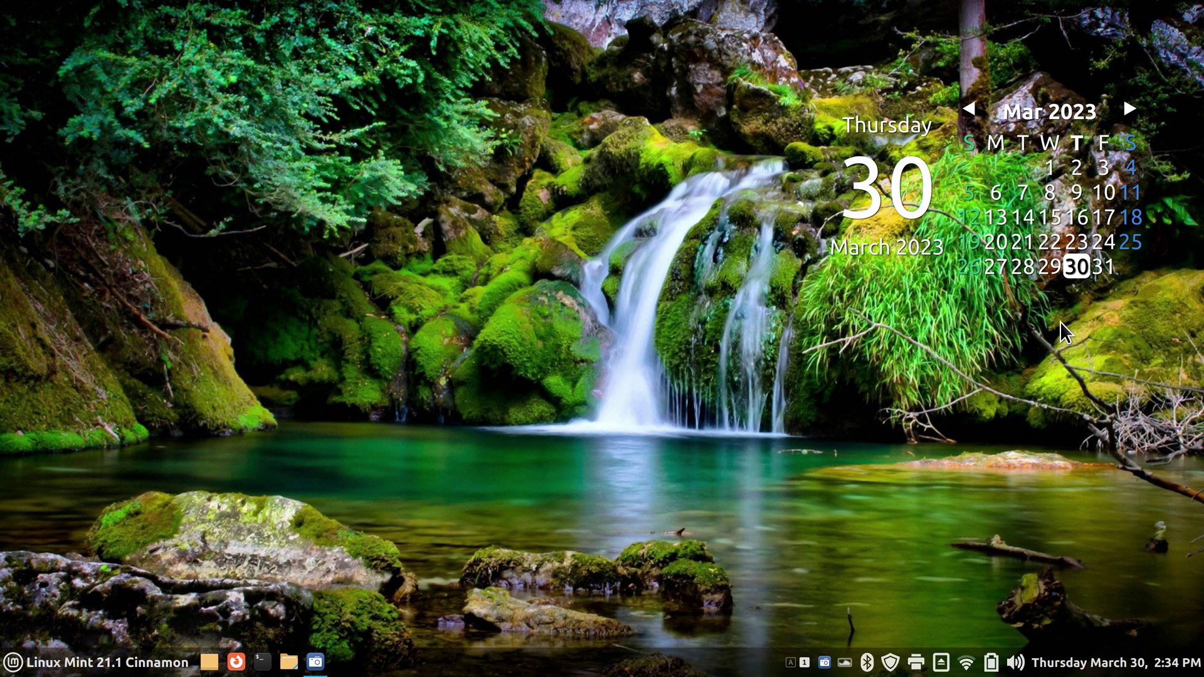
Scroll over the tray speaker icon to adjust output volume, with the popup open and closed.
left_click(1015, 662)
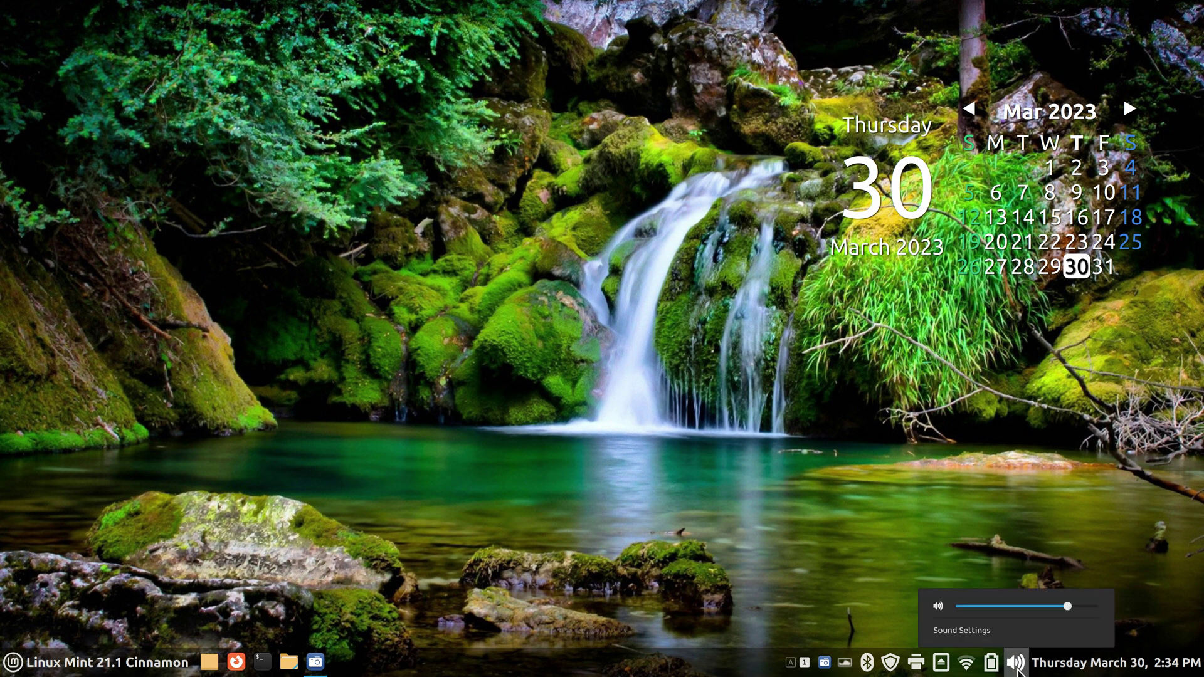
scroll(1017, 668, "up", 1)
left_click(1017, 668)
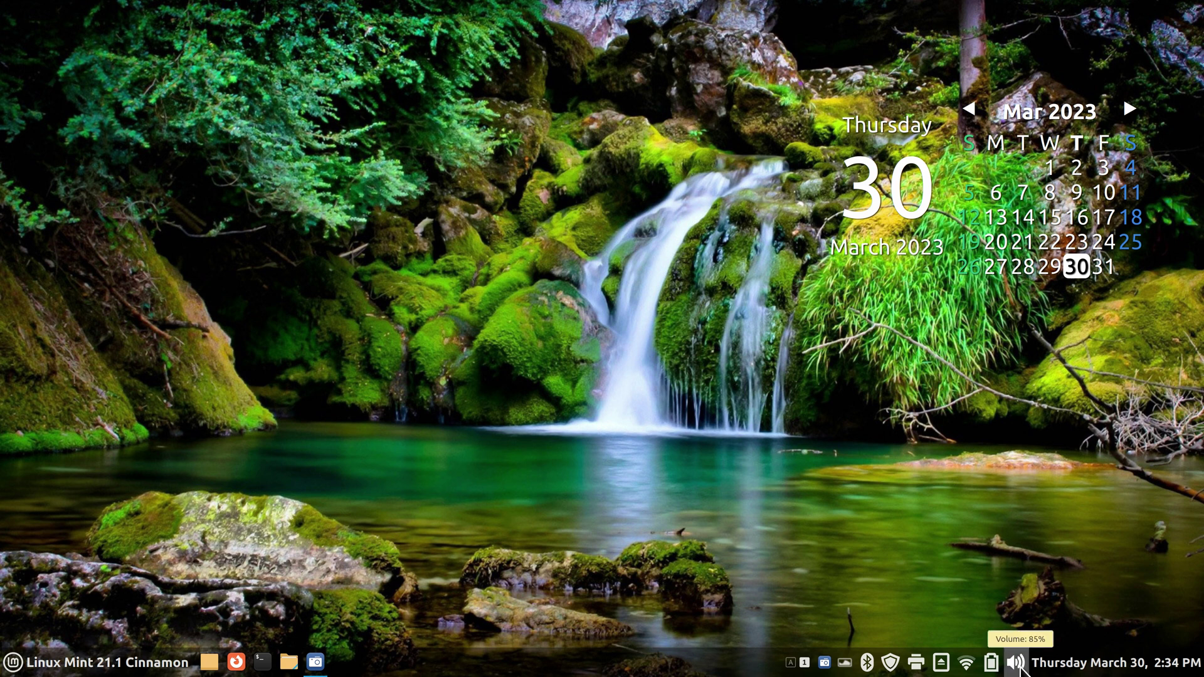
scroll(1020, 670, "down", 1)
scroll(1020, 670, "down", 5)
left_click(1018, 670)
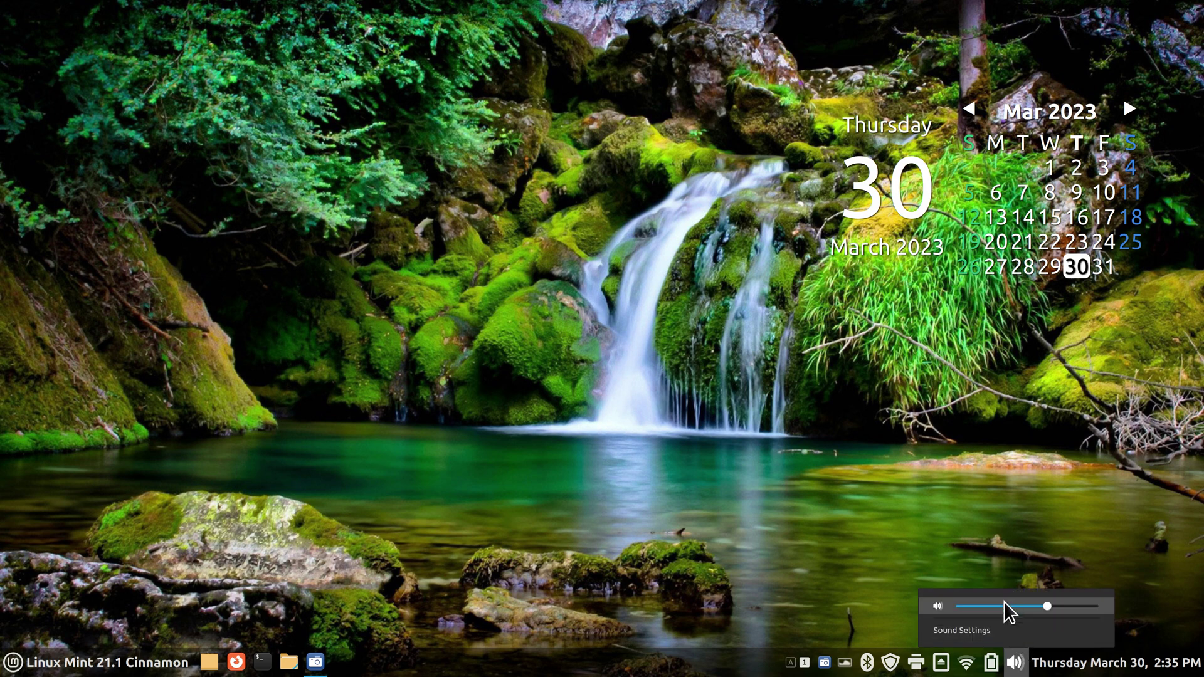
scroll(1014, 665, "down", 1)
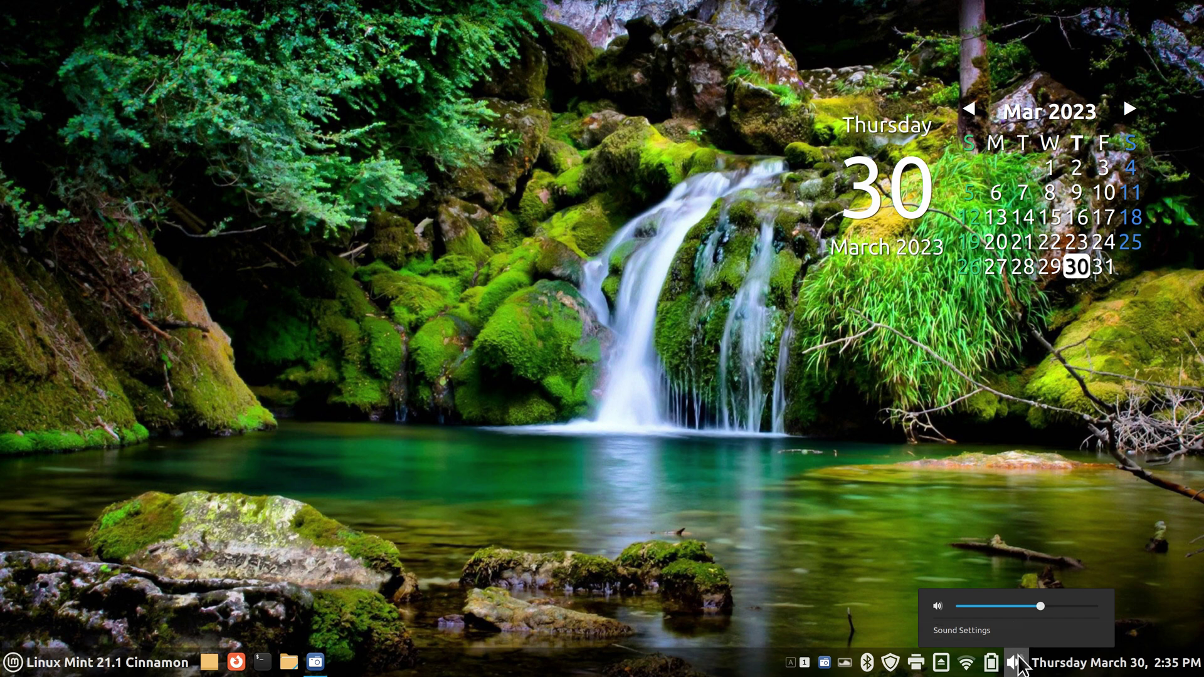
scroll(1017, 666, "down", 2)
scroll(1015, 670, "up", 1)
Re-enable Control Players in the sound applet's settings.
left_click(894, 517)
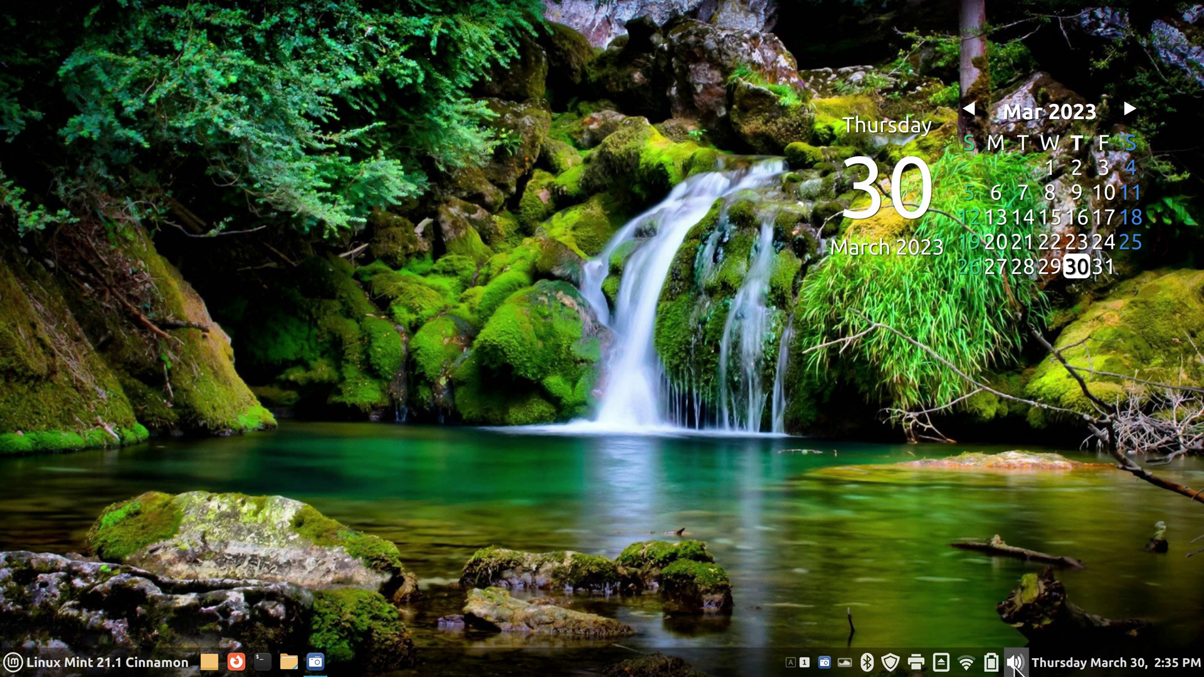
right_click(1014, 668)
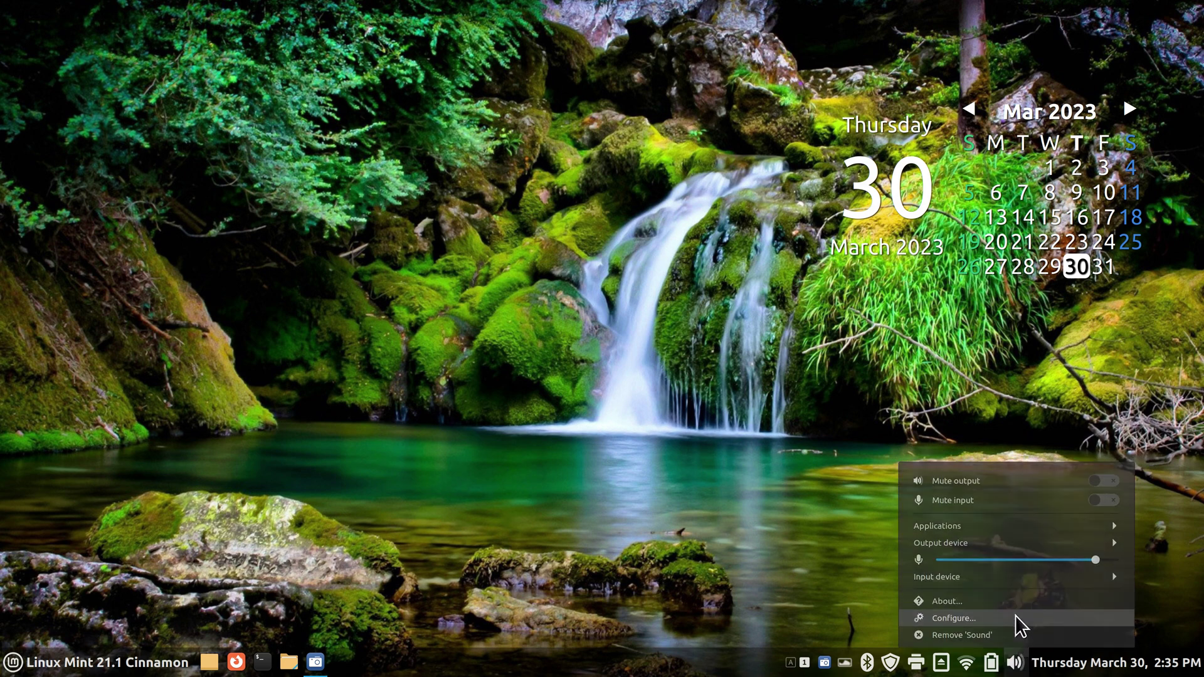
left_click(1020, 618)
left_click(519, 177)
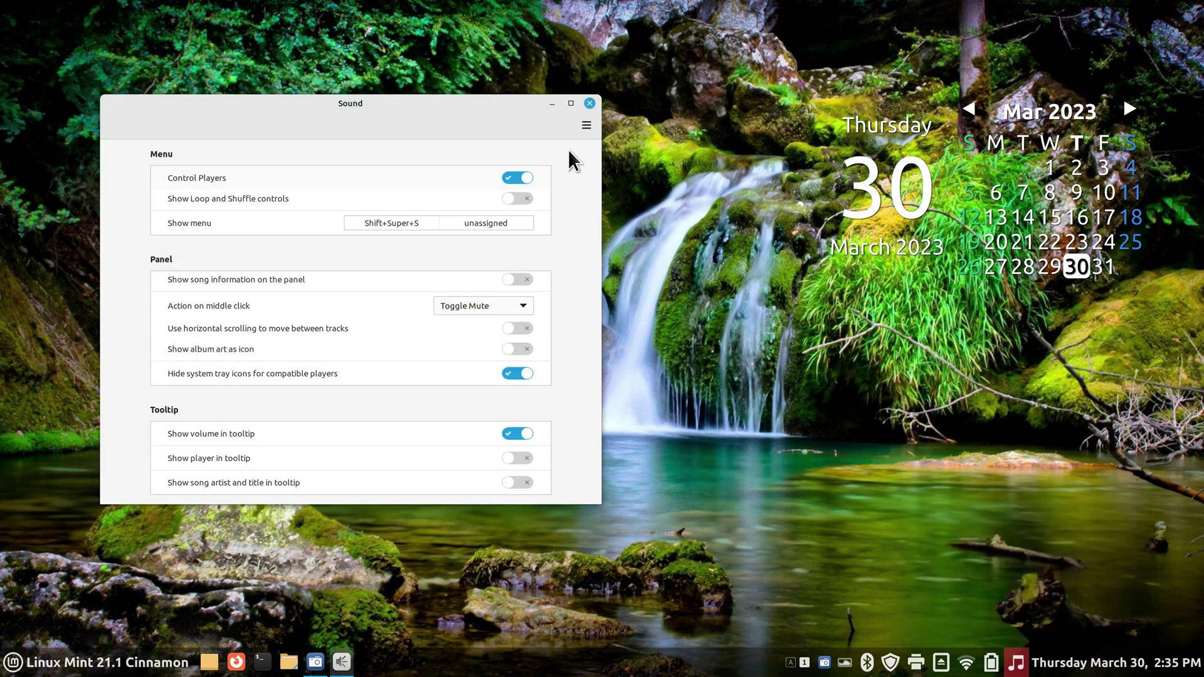
left_click(589, 104)
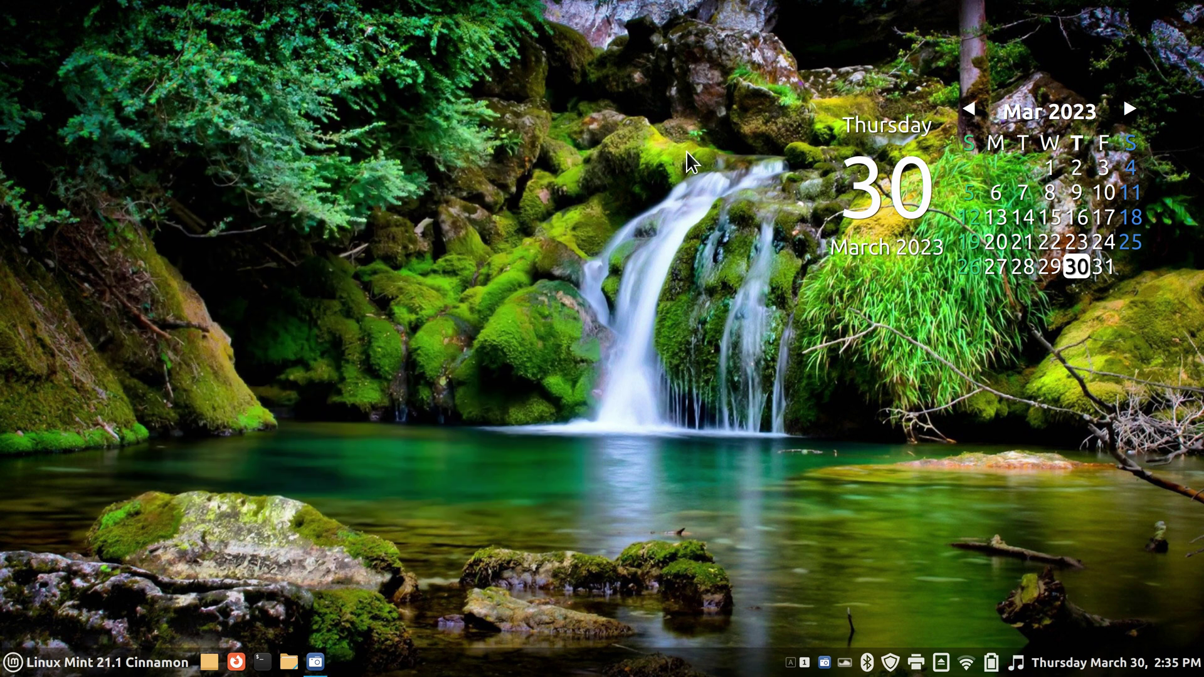
Pause Rhythmbox's Ganymeade from the sound applet's player popup.
left_click(1015, 663)
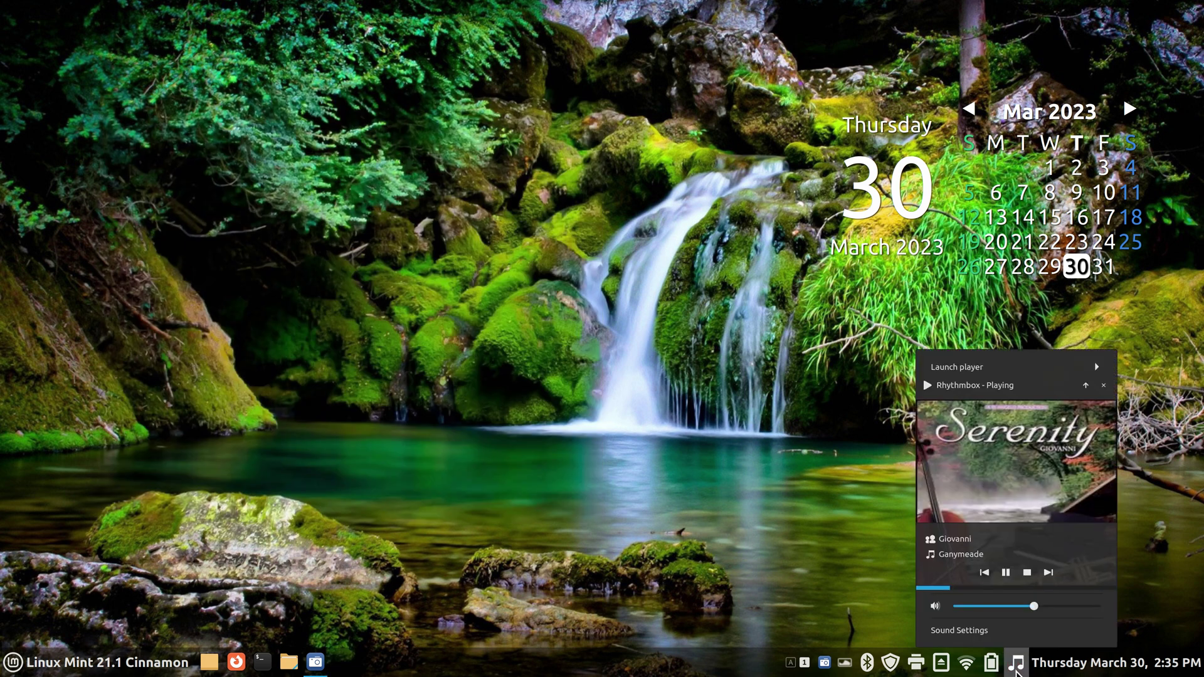
left_click(1005, 572)
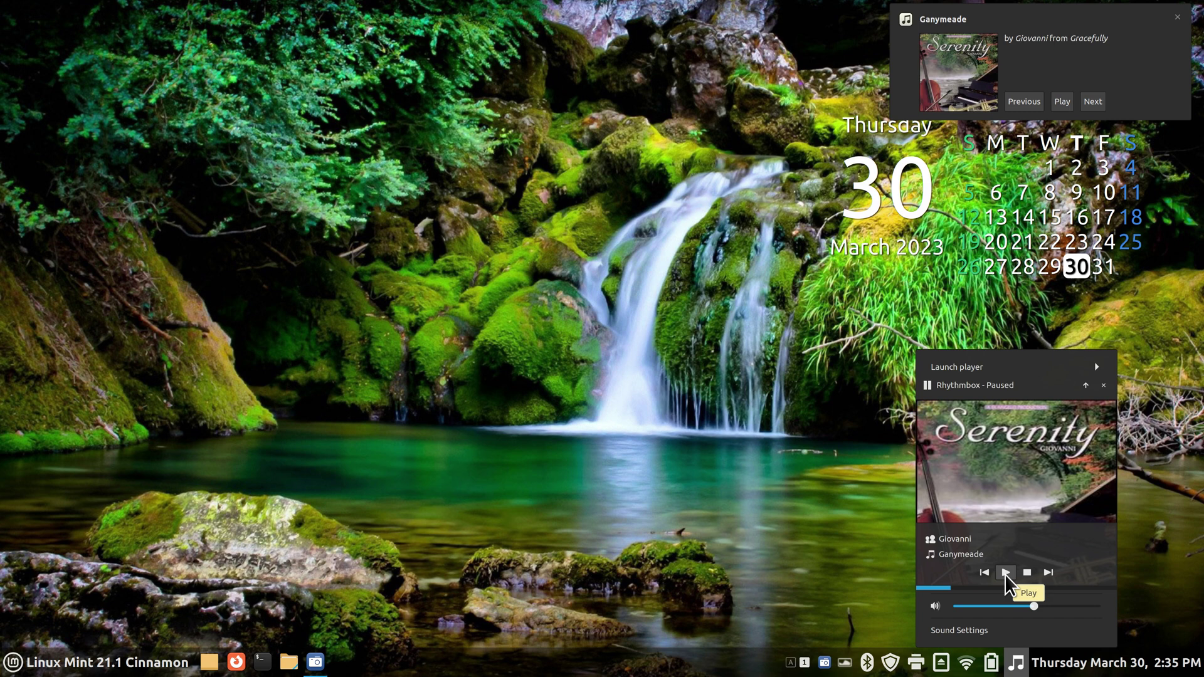
left_click(1103, 385)
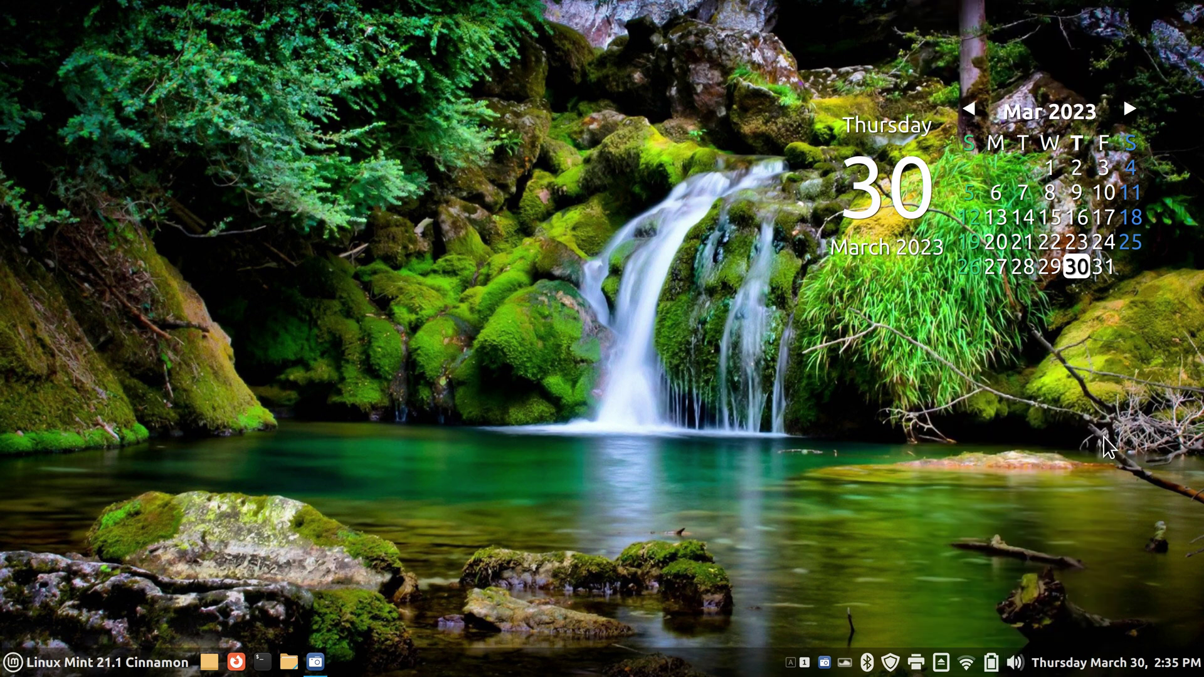
right_click(1015, 662)
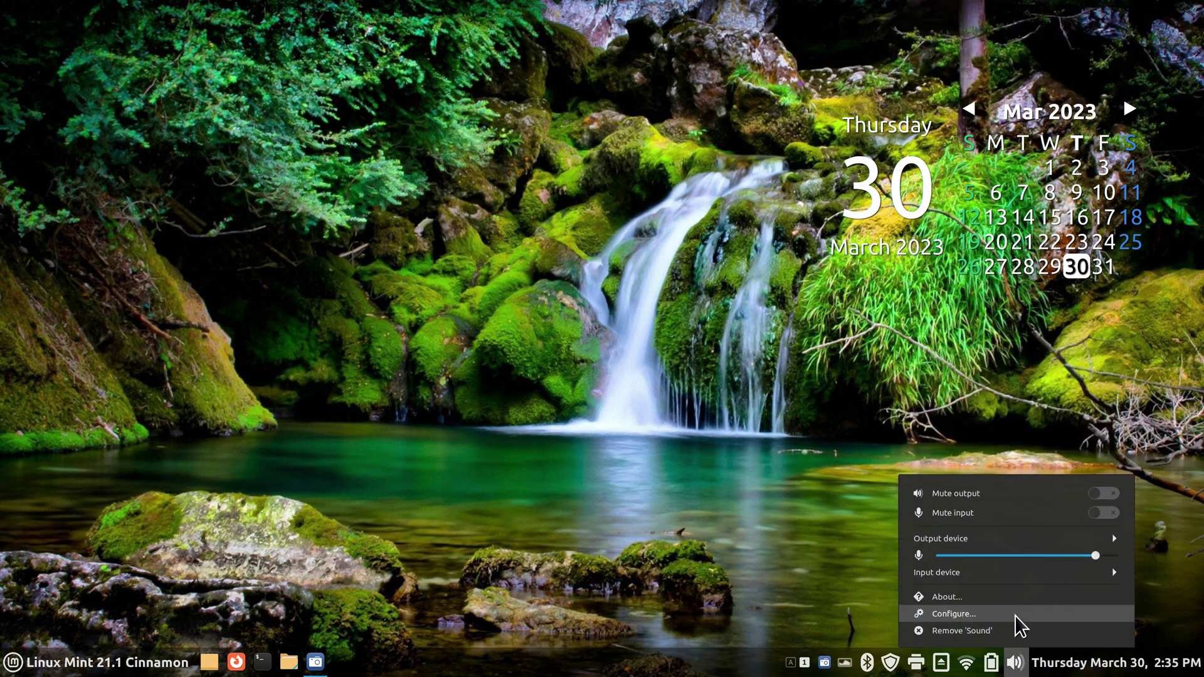
Turn on the Show Loop and Shuffle controls option in the Sound applet settings.
left_click(978, 613)
left_click_drag(432, 121, 552, 136)
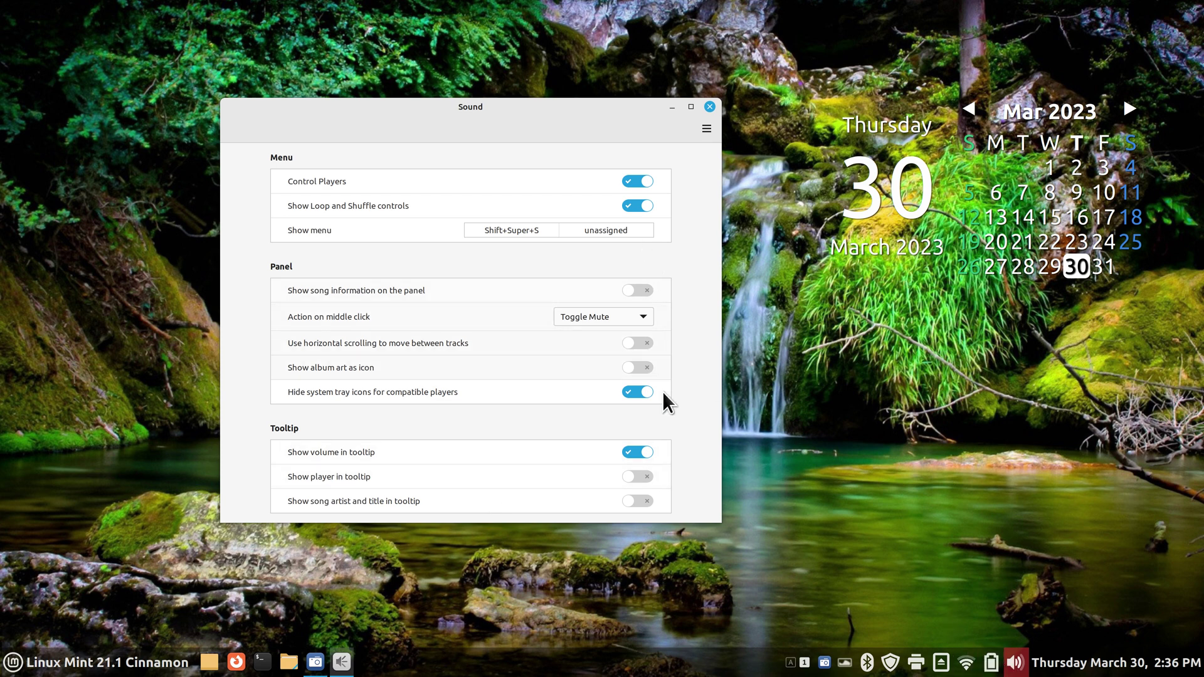
left_click(710, 107)
mouse_move(1014, 670)
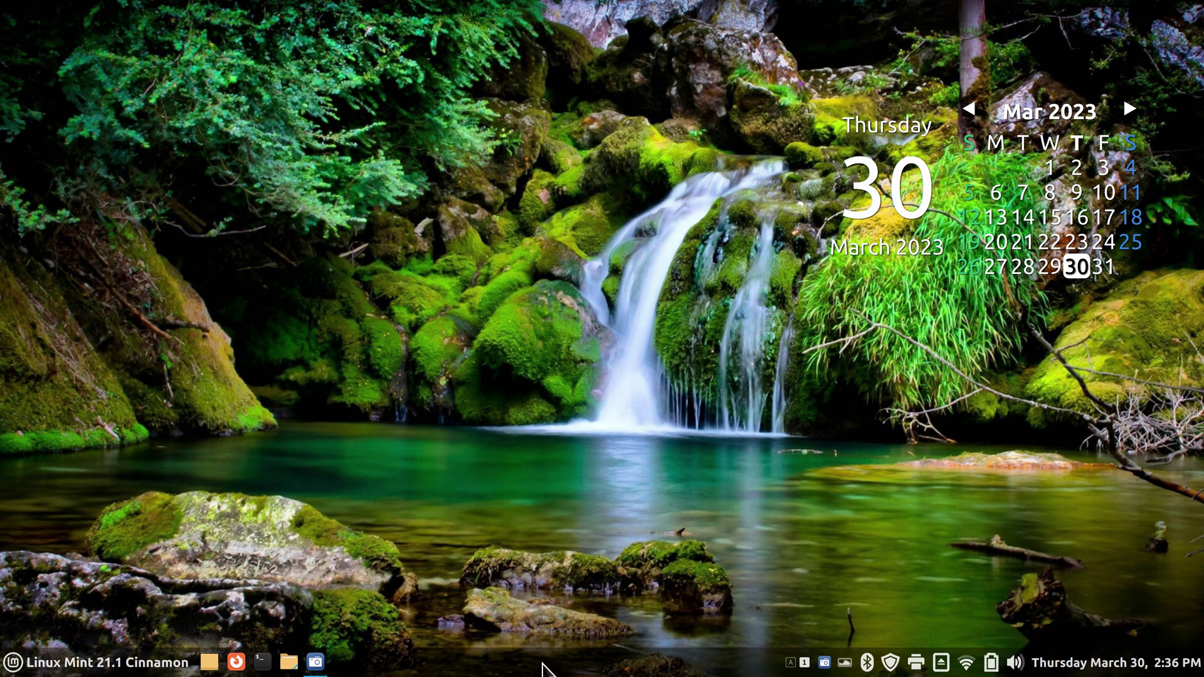
Enable panel edit mode and drag the volume icon left beside the printer indicator.
right_click(561, 666)
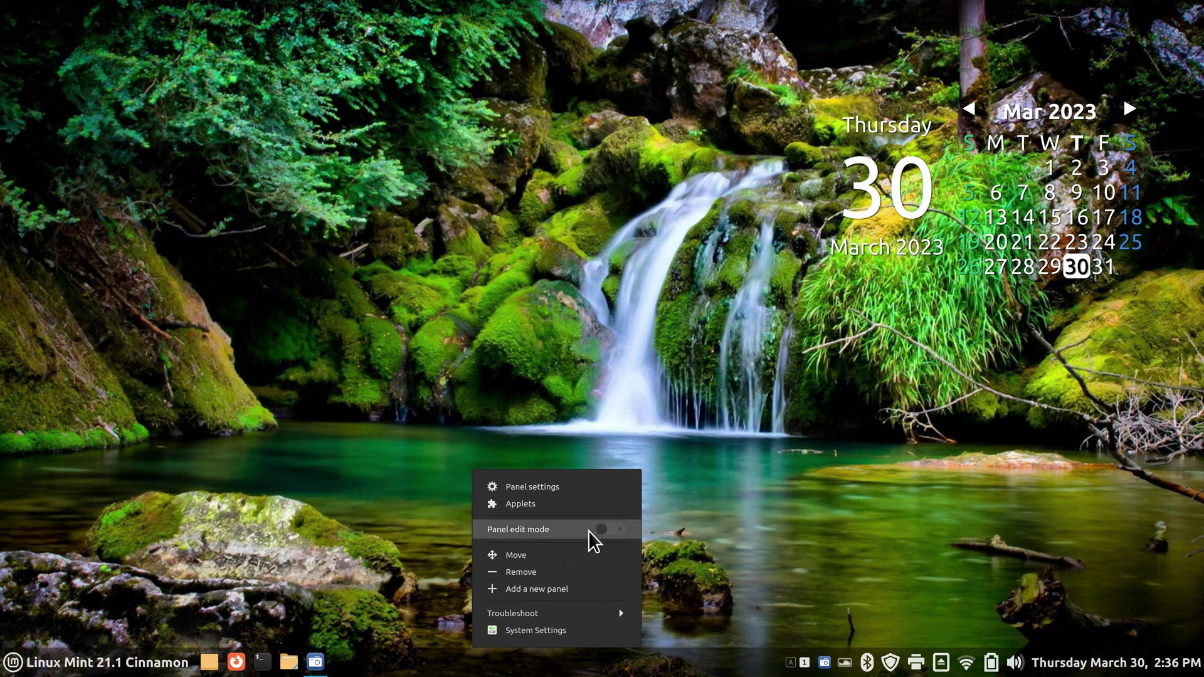
left_click(613, 530)
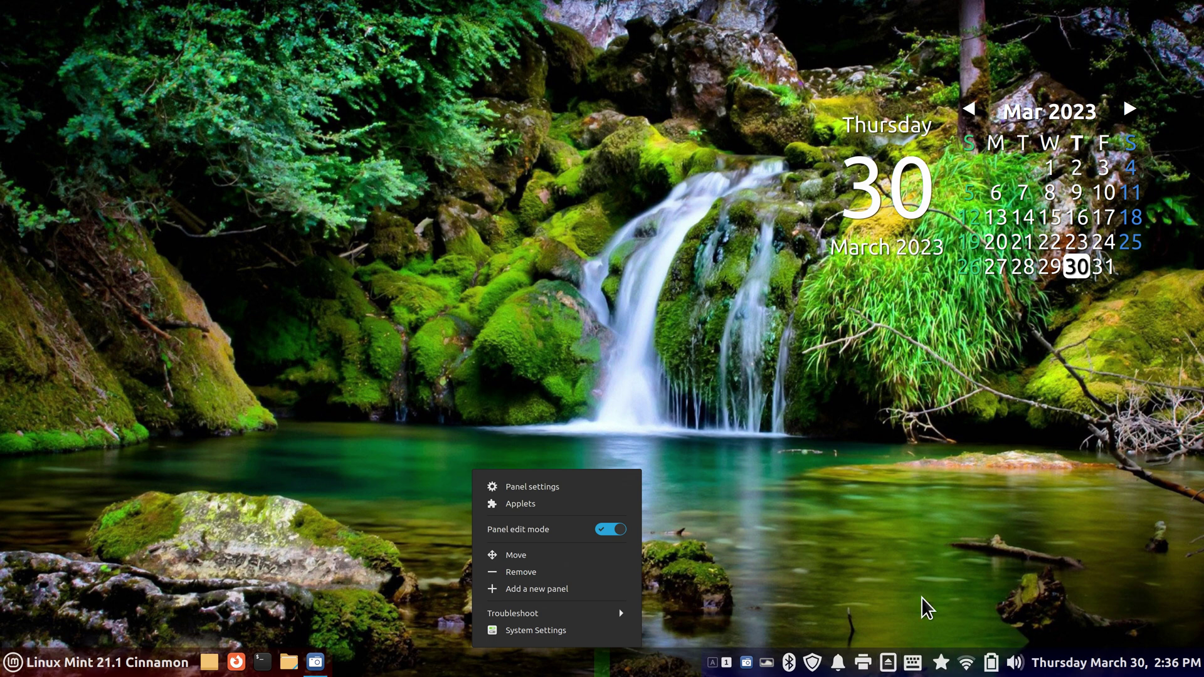
left_click(839, 521)
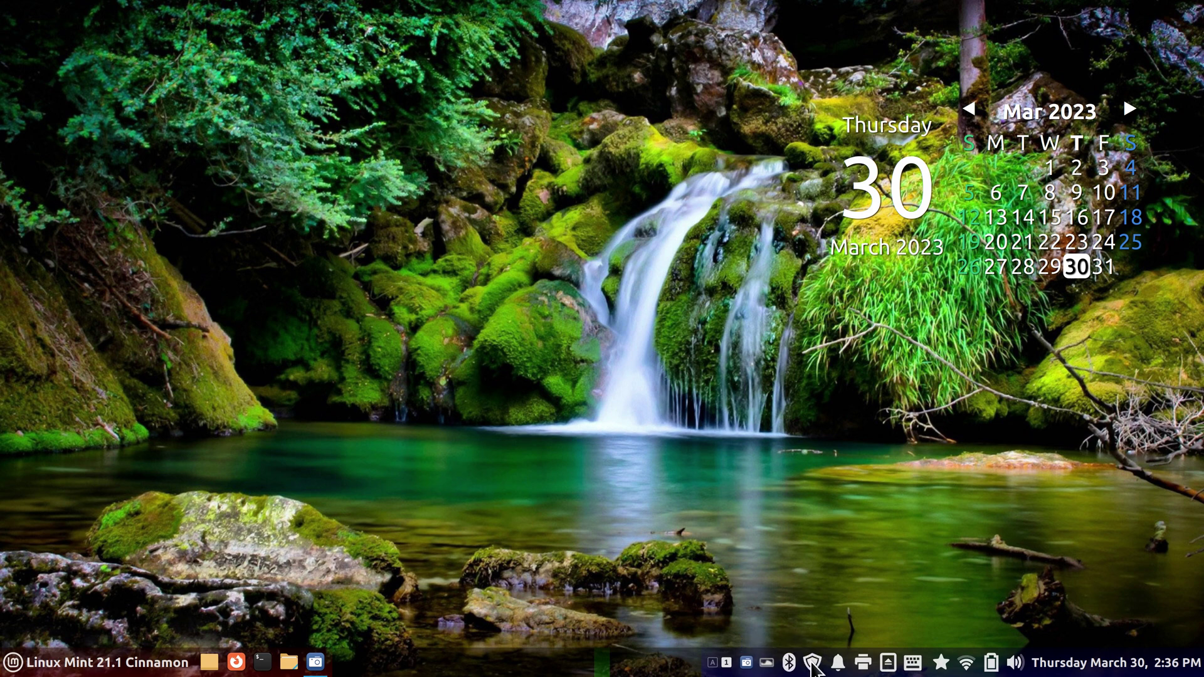
left_click_drag(1017, 668, 875, 663)
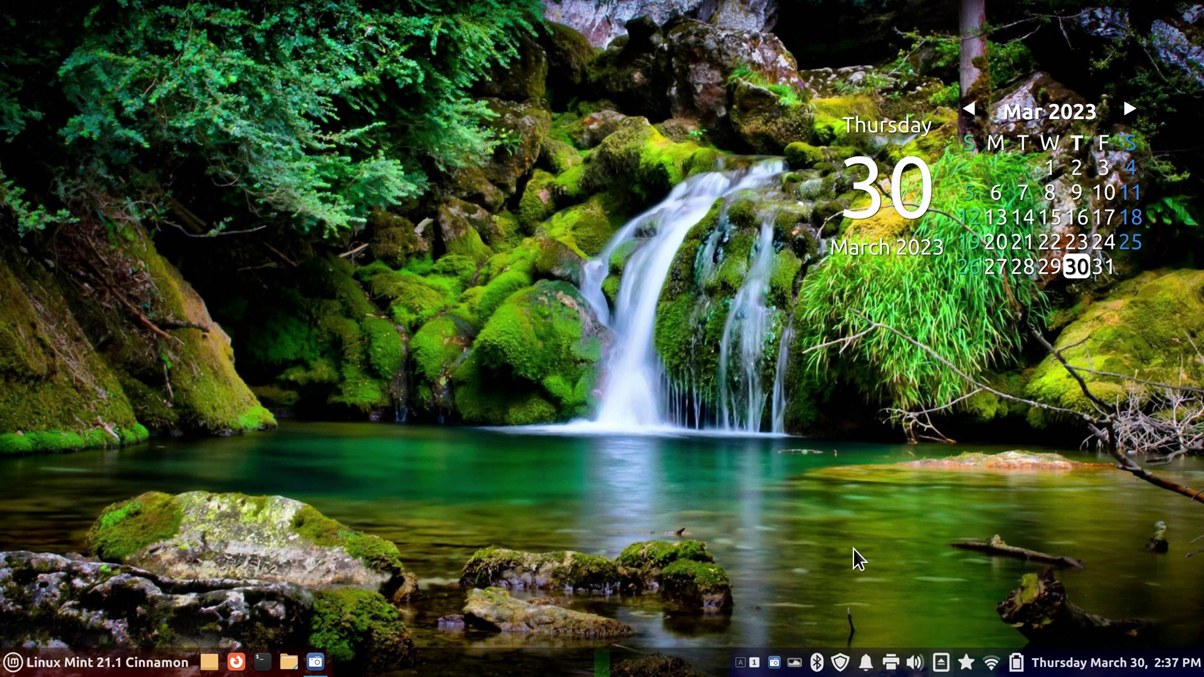
Turn panel edit mode off from the panel's context menu.
right_click(639, 666)
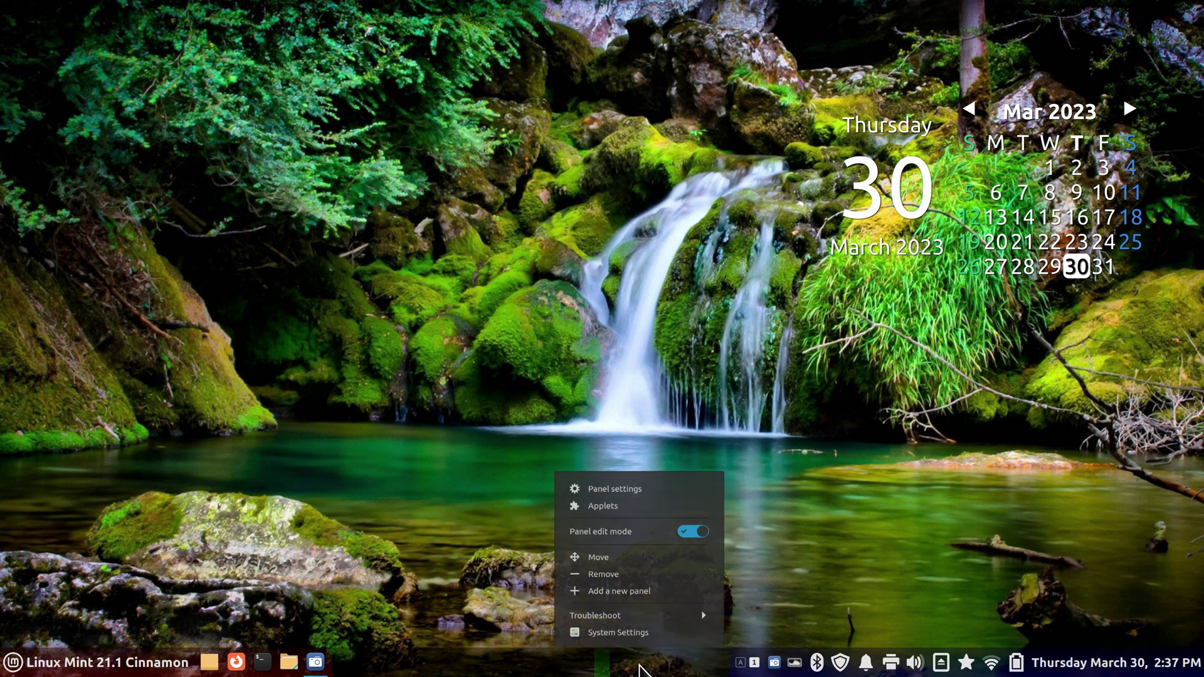
left_click(685, 531)
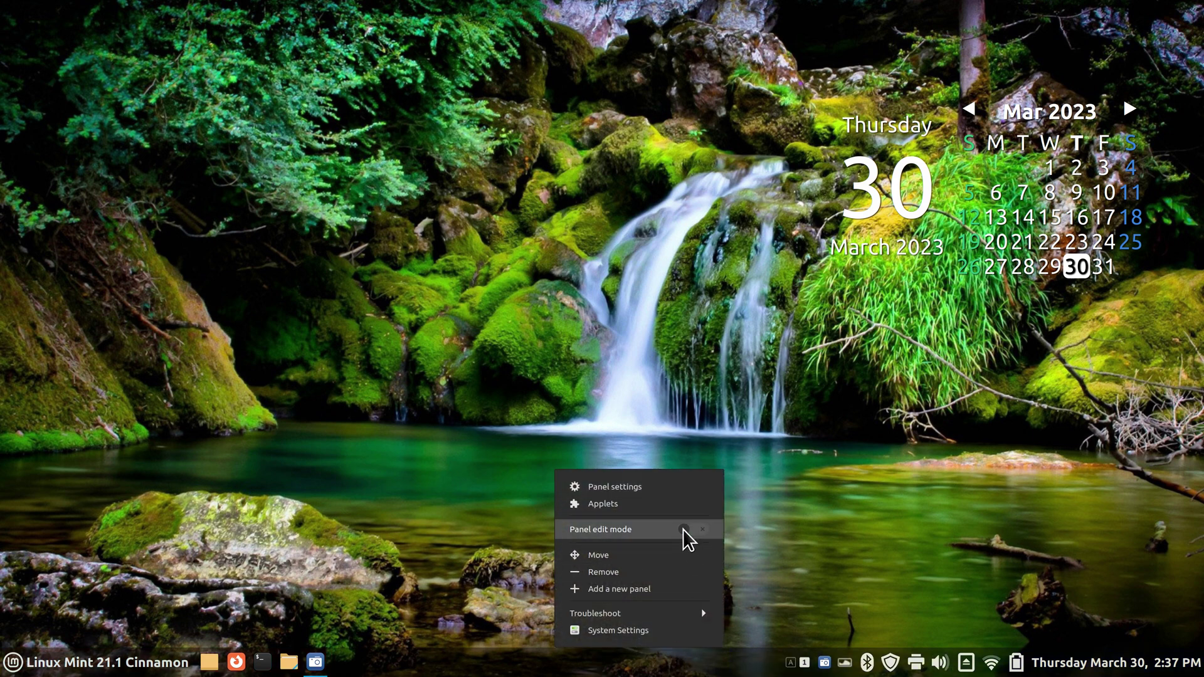
left_click(881, 488)
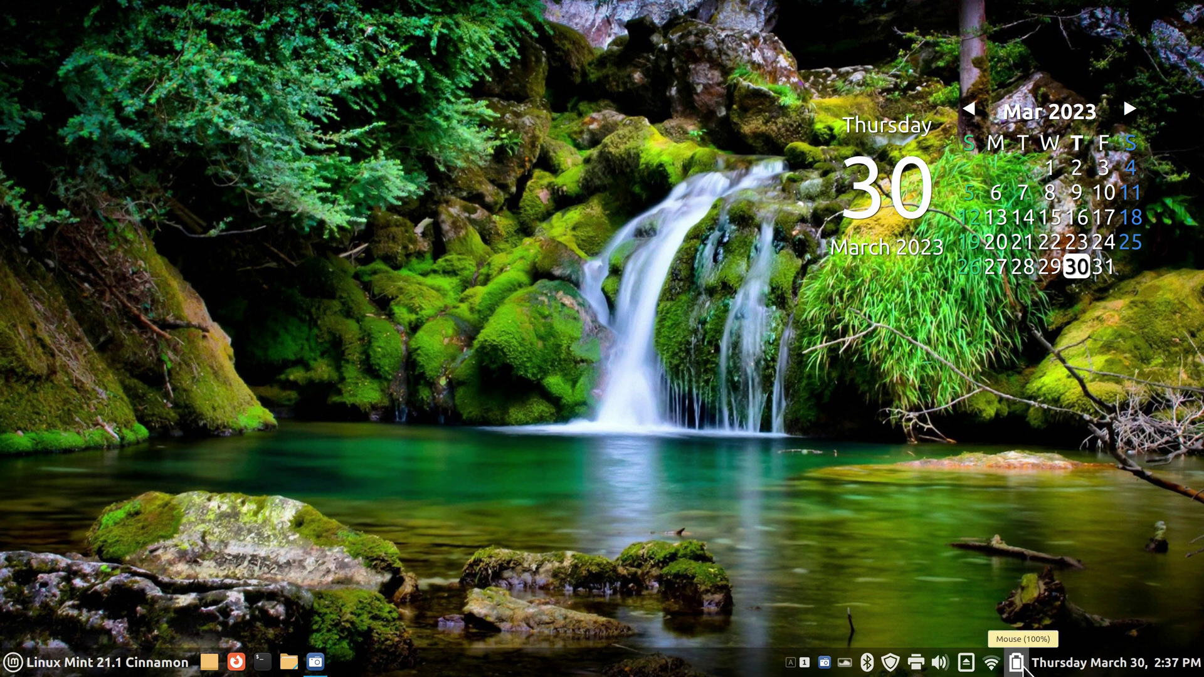
Switch off Control Players in the Sound applet settings window.
left_click(940, 665)
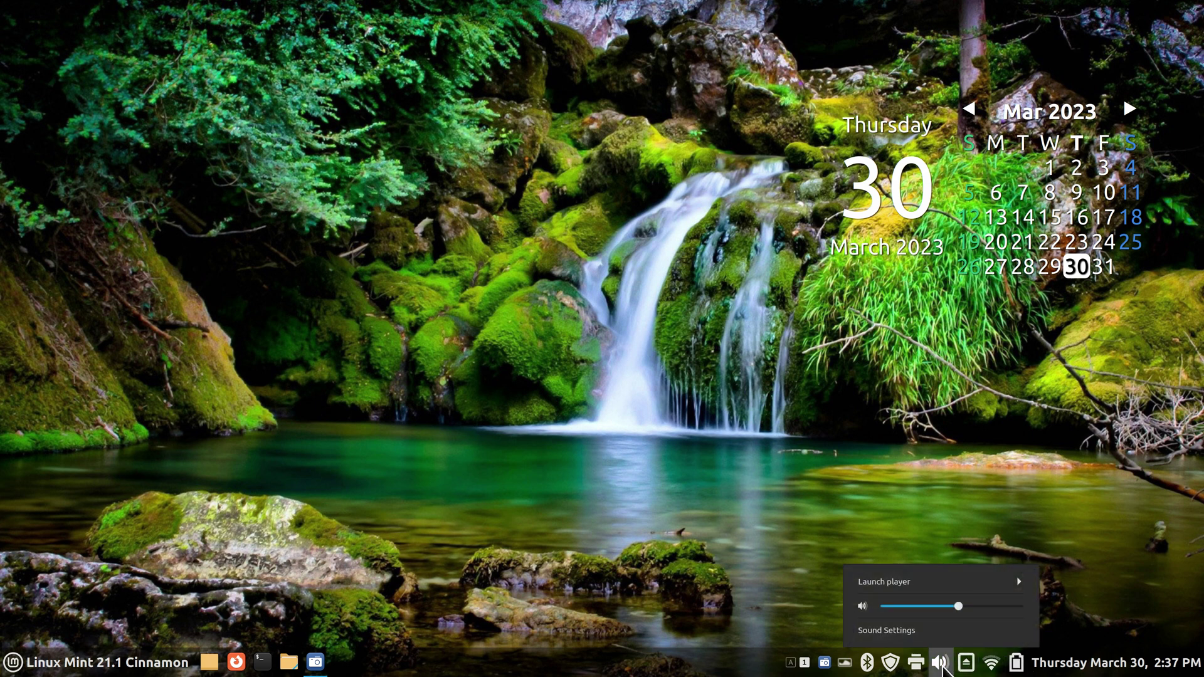
left_click(801, 551)
right_click(940, 666)
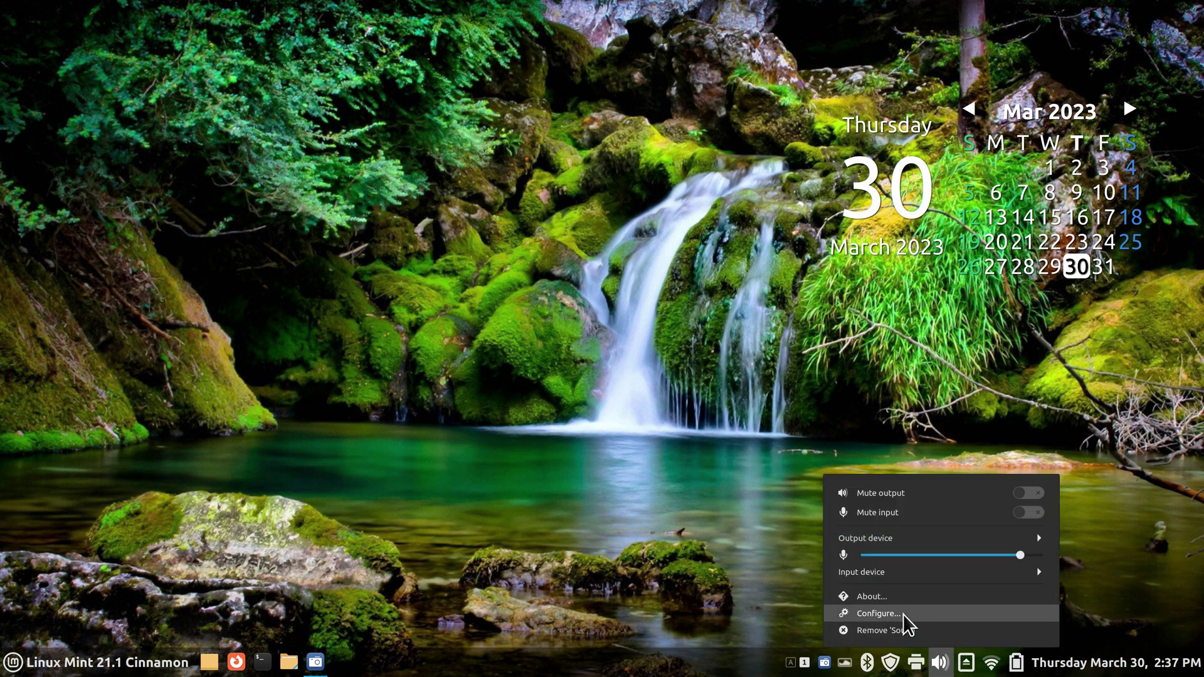
left_click(878, 613)
left_click_drag(468, 89, 599, 105)
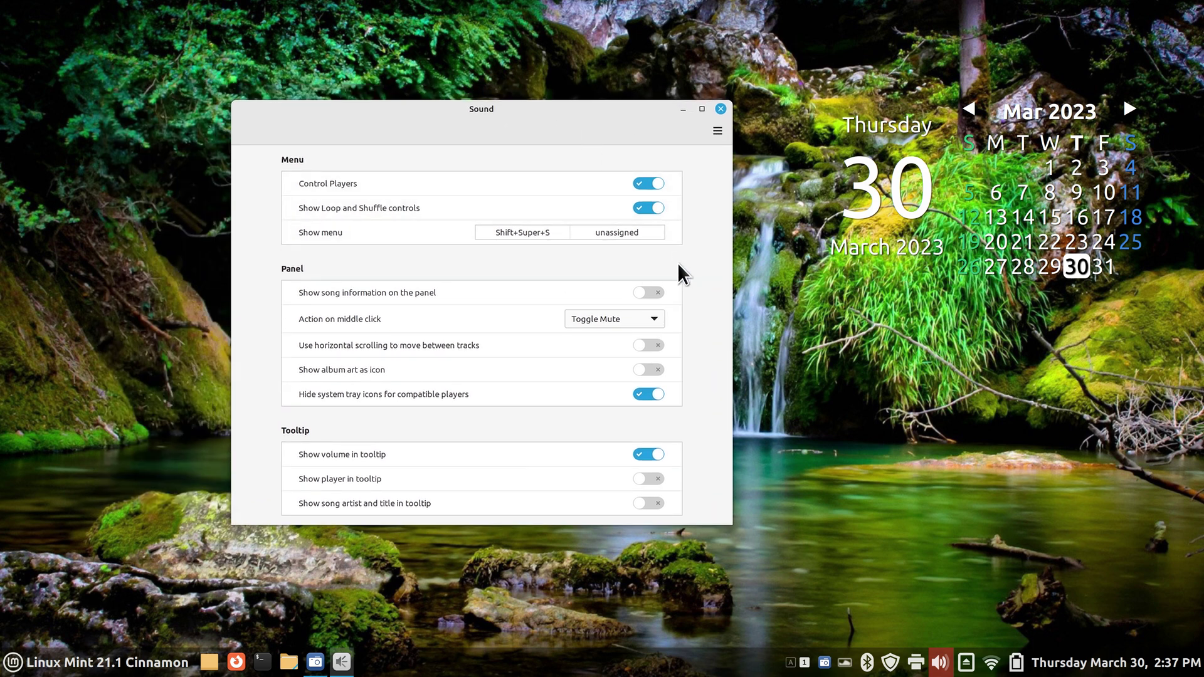
left_click(643, 185)
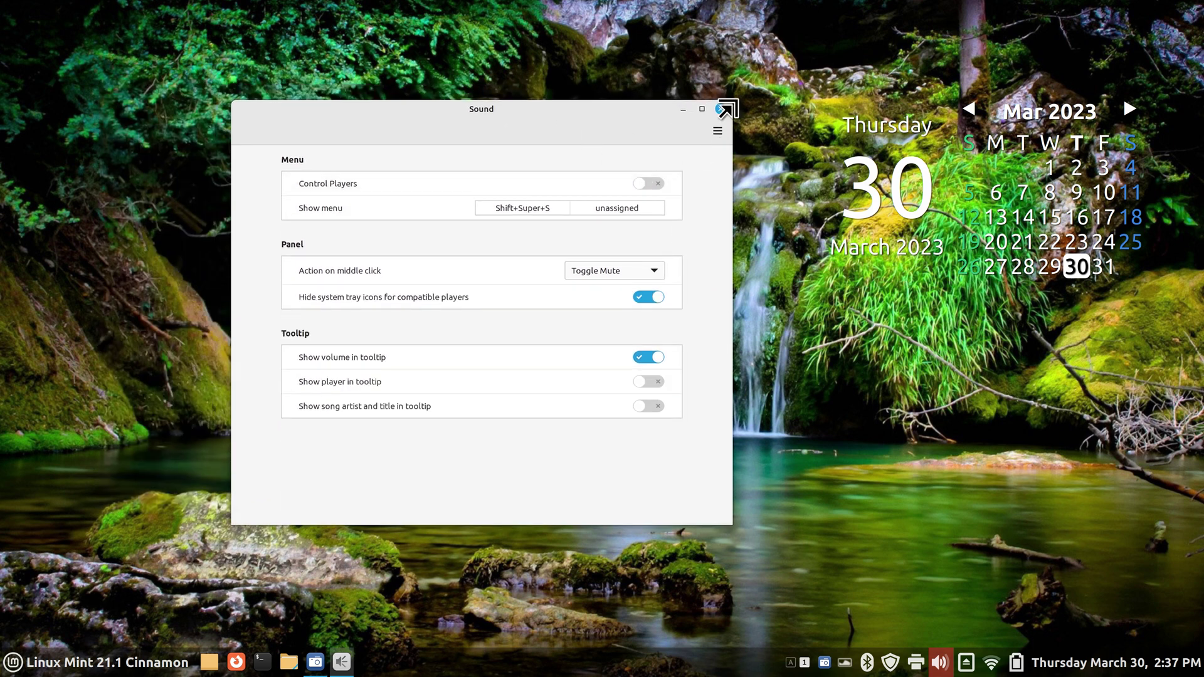
left_click(720, 110)
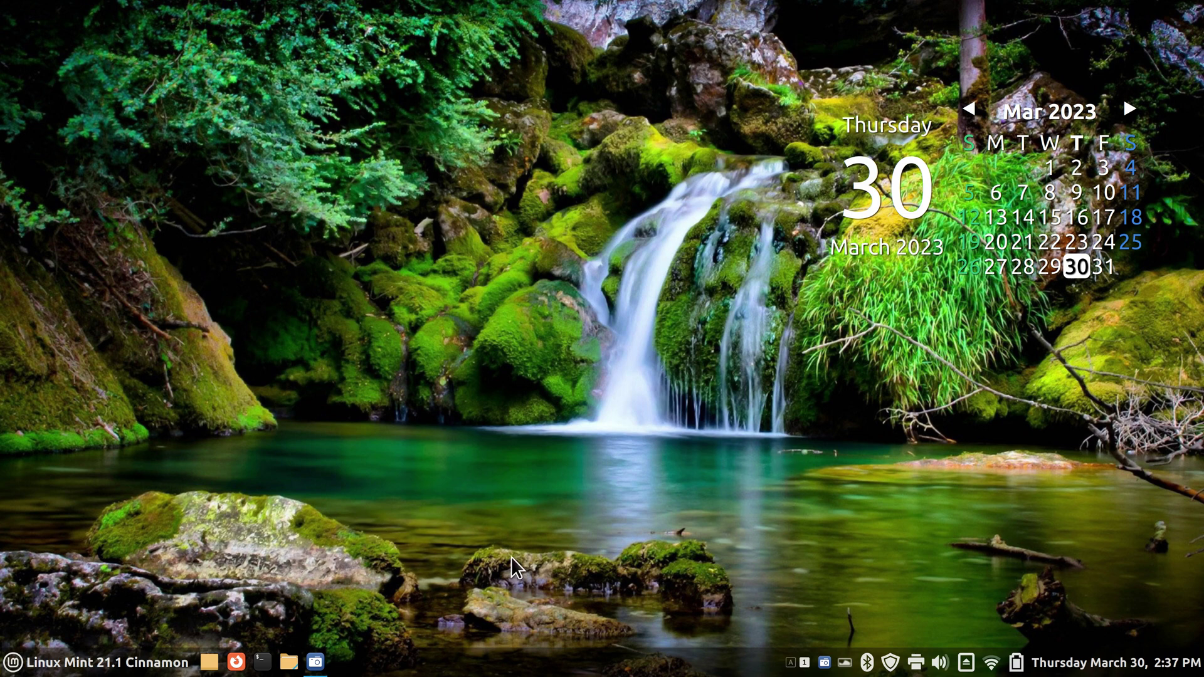
Launch Rhythmbox, filter to artist Enya, and play Wild Child.
left_click(119, 669)
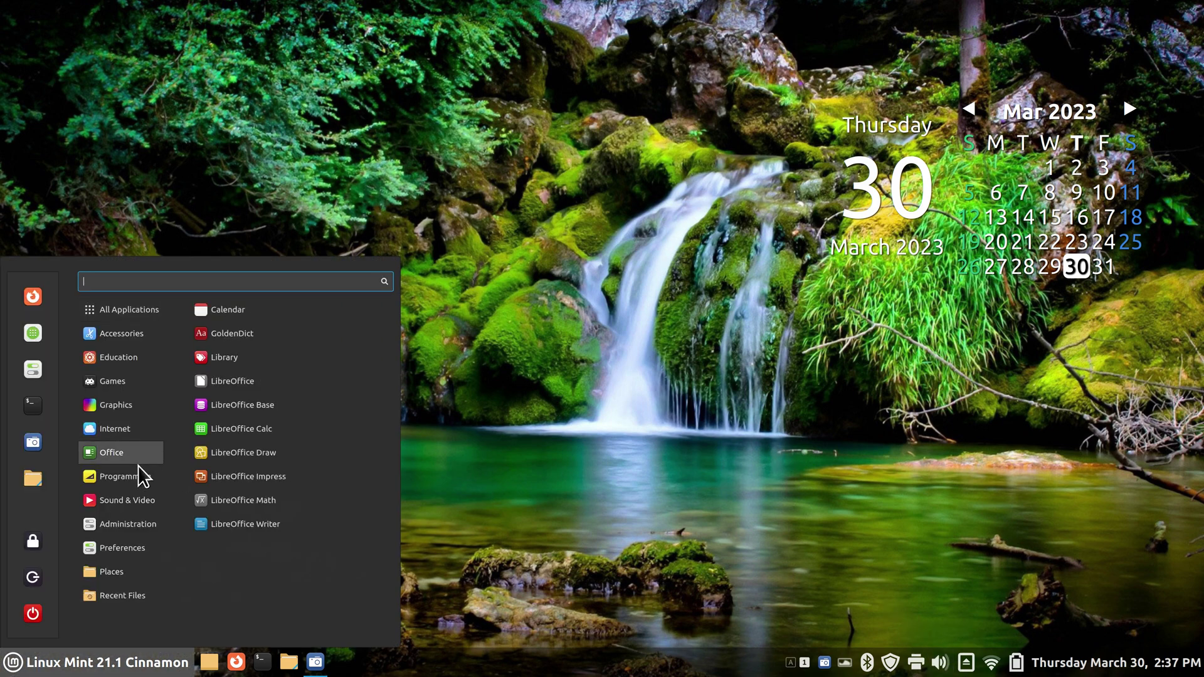
left_click(254, 414)
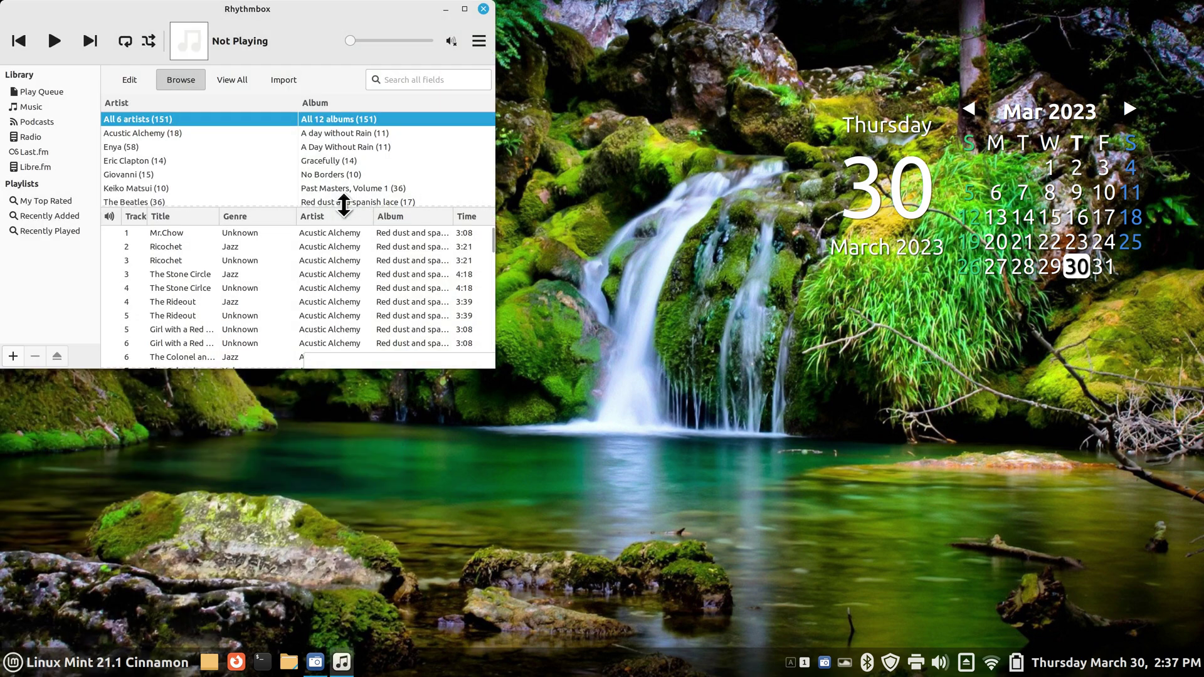
left_click(134, 146)
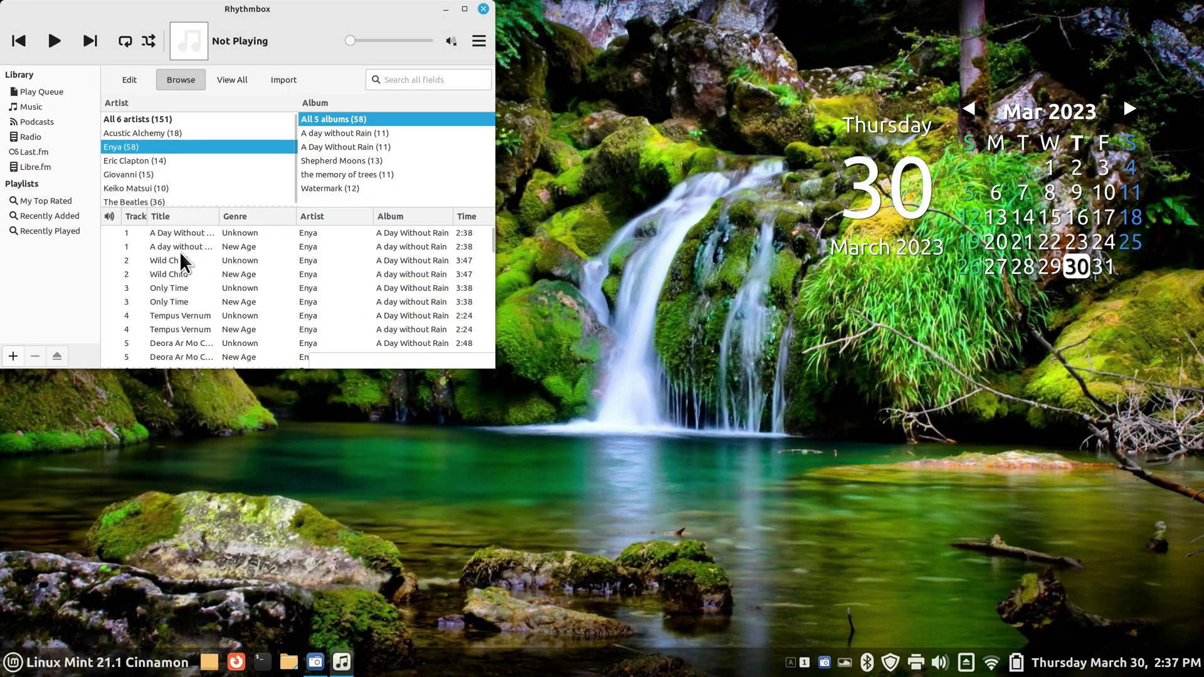
double_click(160, 259)
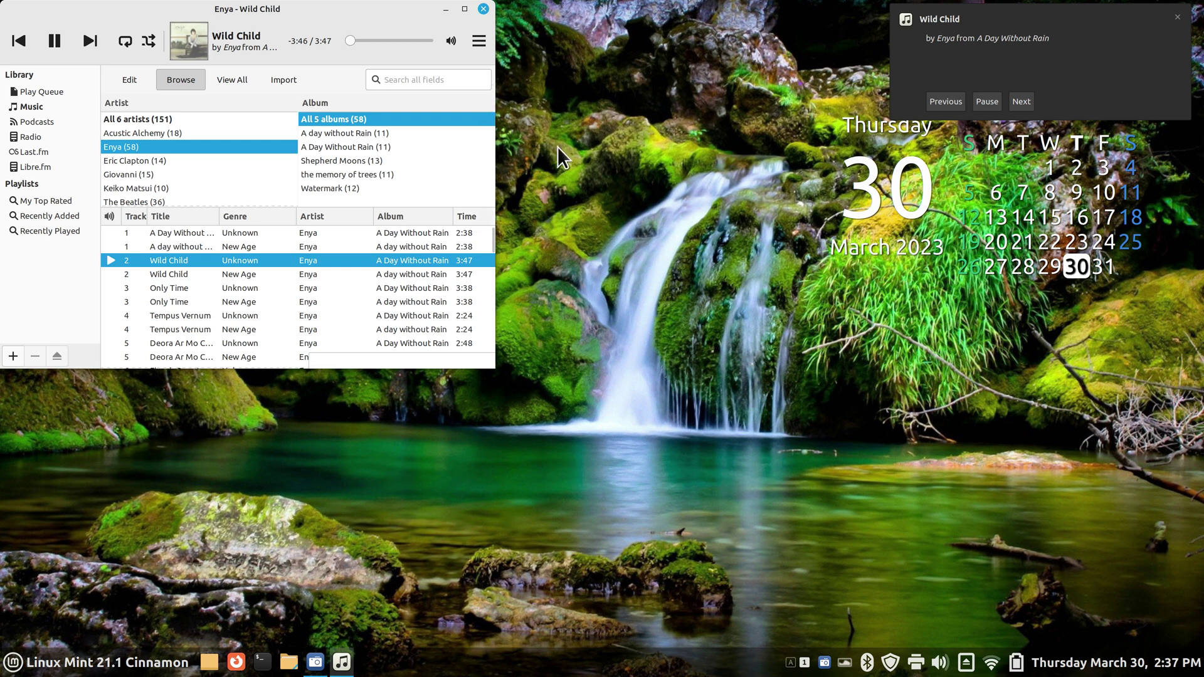
Adjust the volume from the tray popup, then close the Rhythmbox window.
left_click(943, 669)
scroll(944, 671, "up", 2)
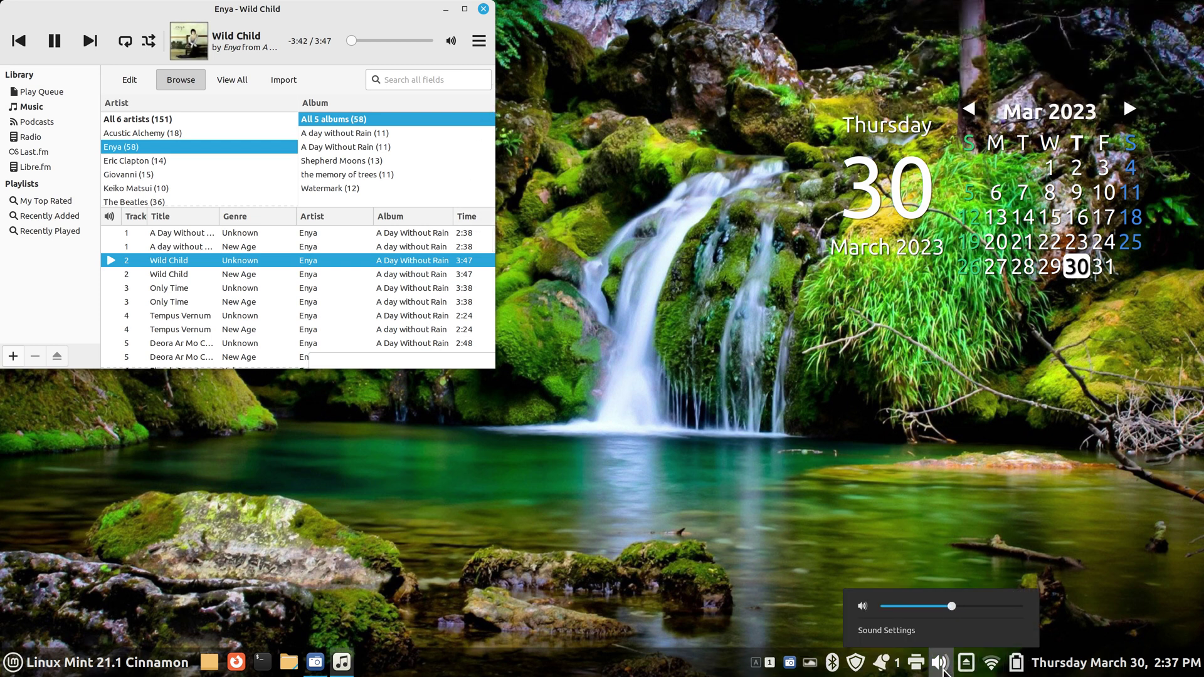
scroll(944, 669, "down", 6)
scroll(944, 669, "up", 2)
left_click(487, 9)
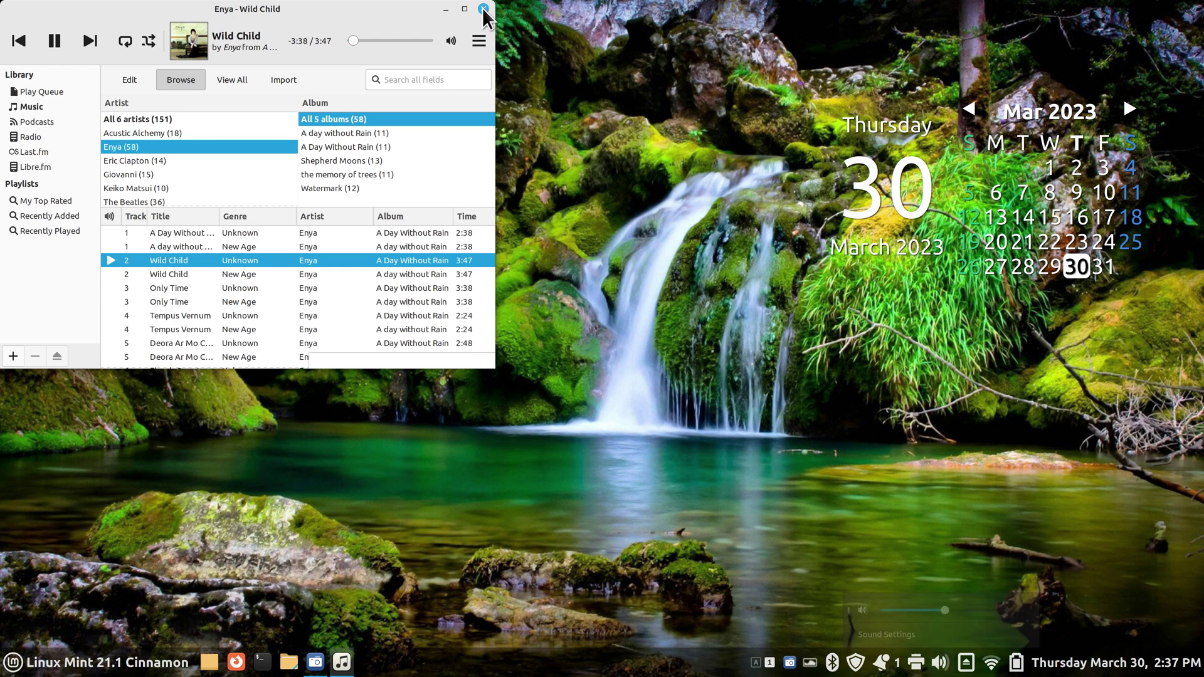
left_click(483, 9)
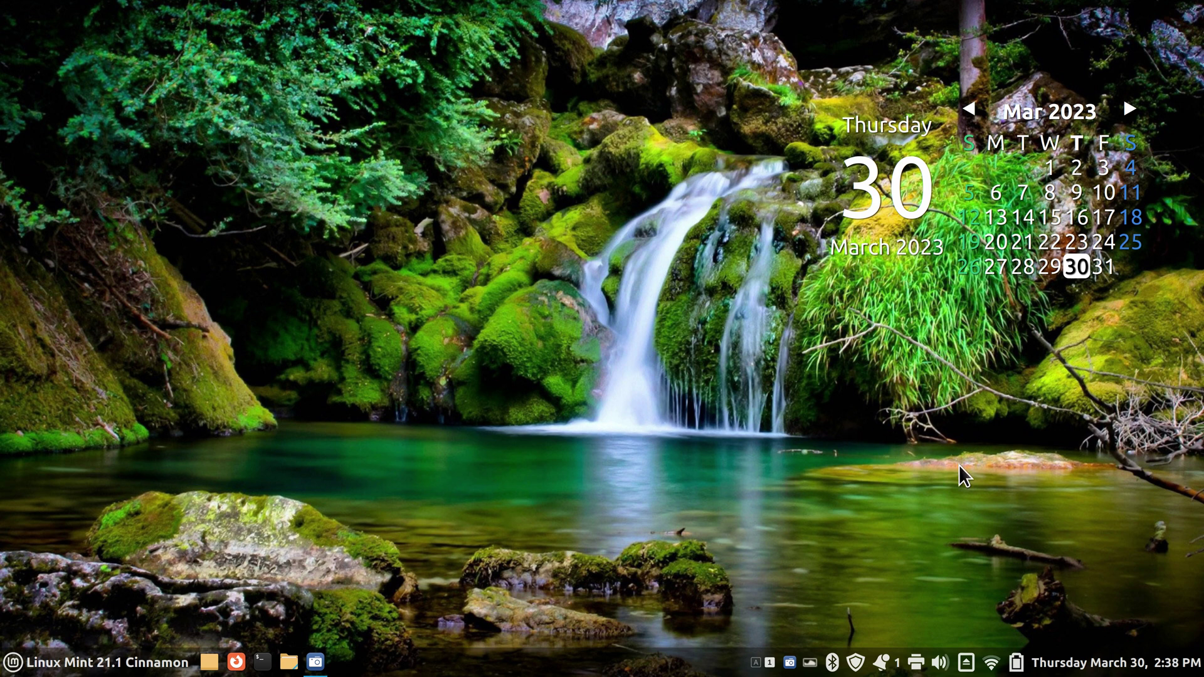
Turn Control Players back on in the Sound applet settings.
right_click(939, 662)
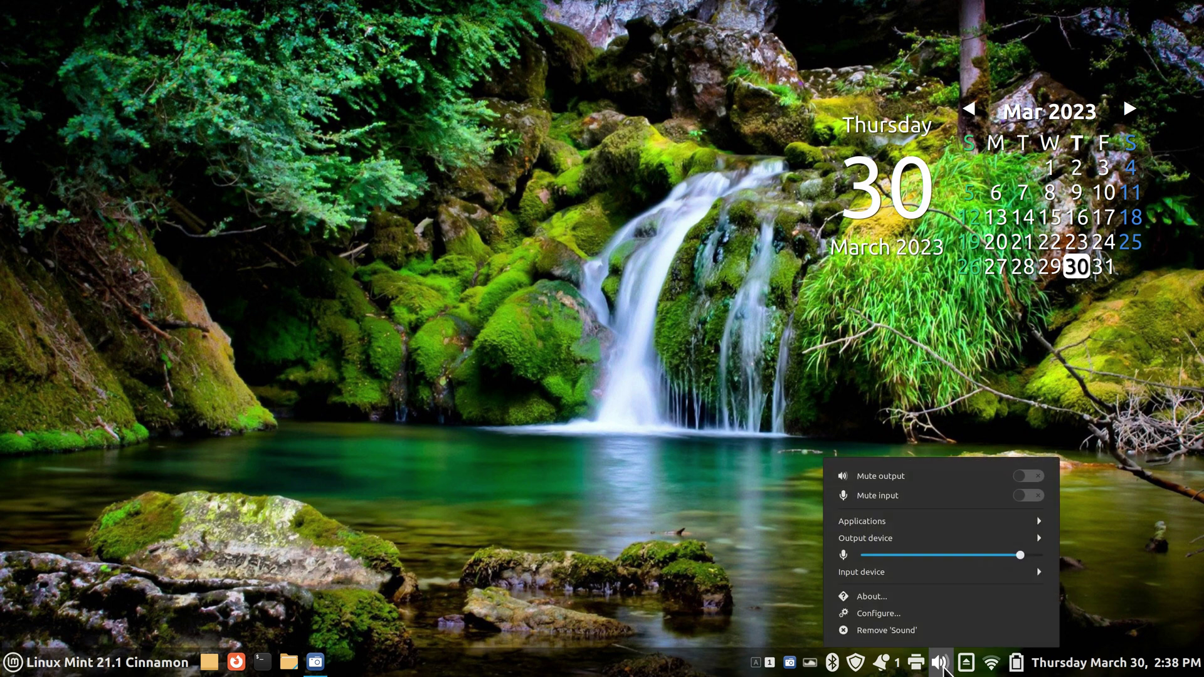
left_click(941, 613)
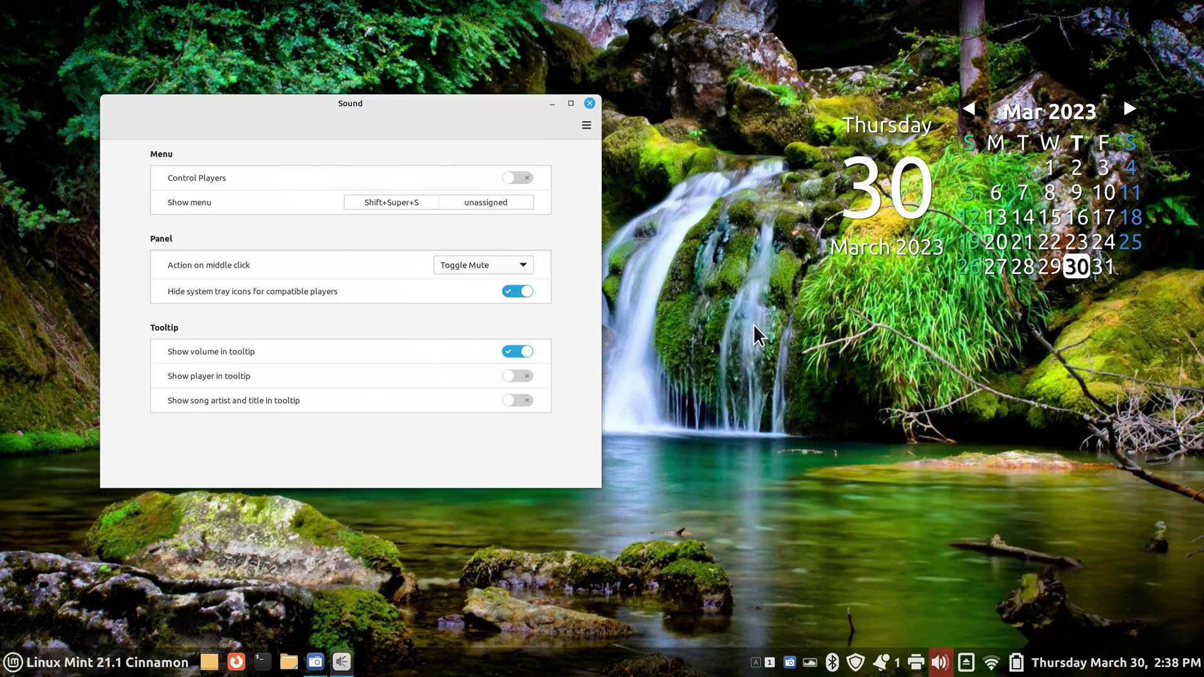
left_click(518, 176)
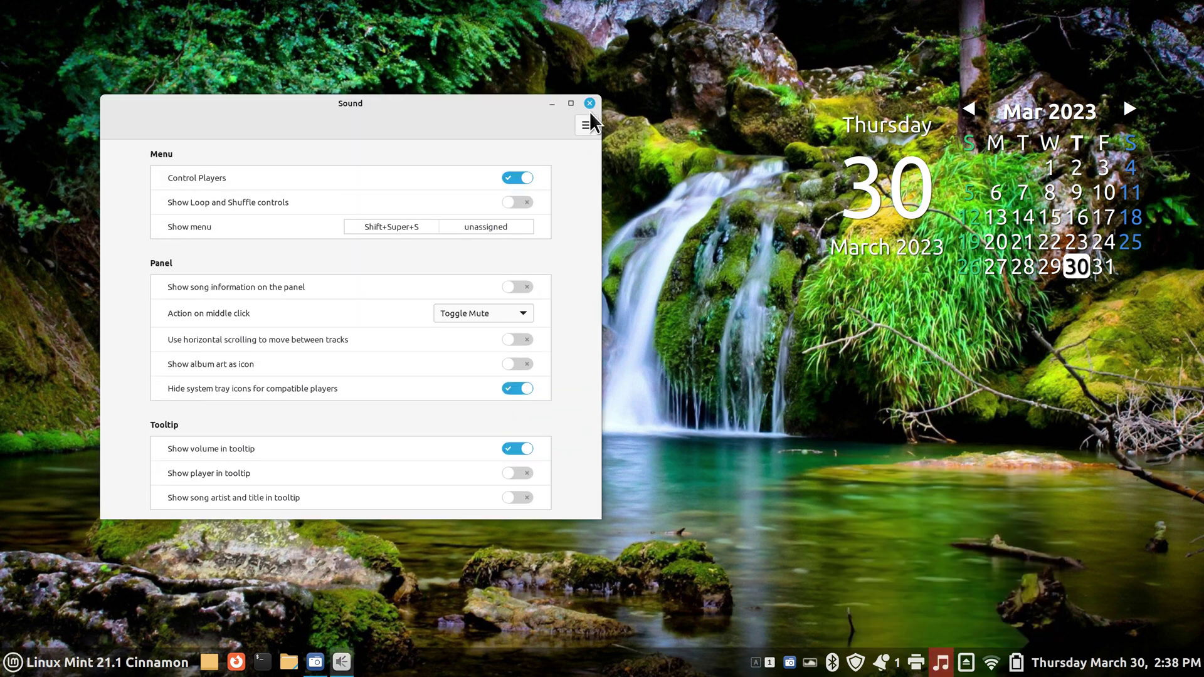
left_click(590, 104)
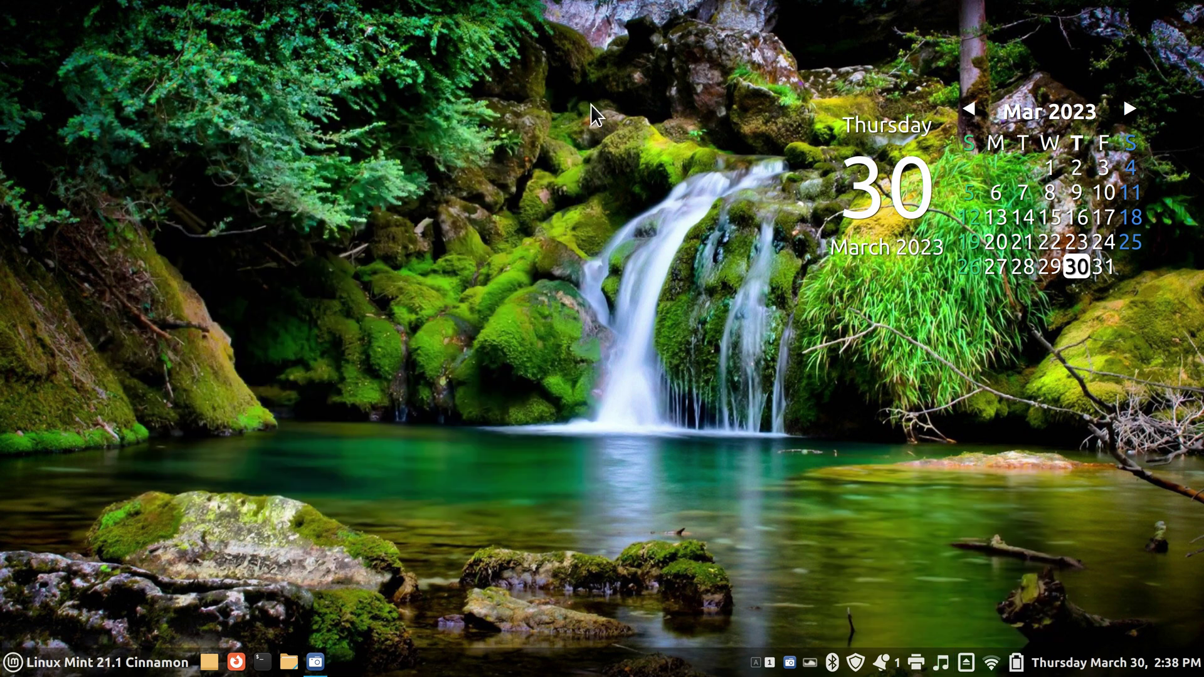
Pause Wild Child and quit Rhythmbox from the sound applet's popup.
left_click(941, 666)
left_click(931, 573)
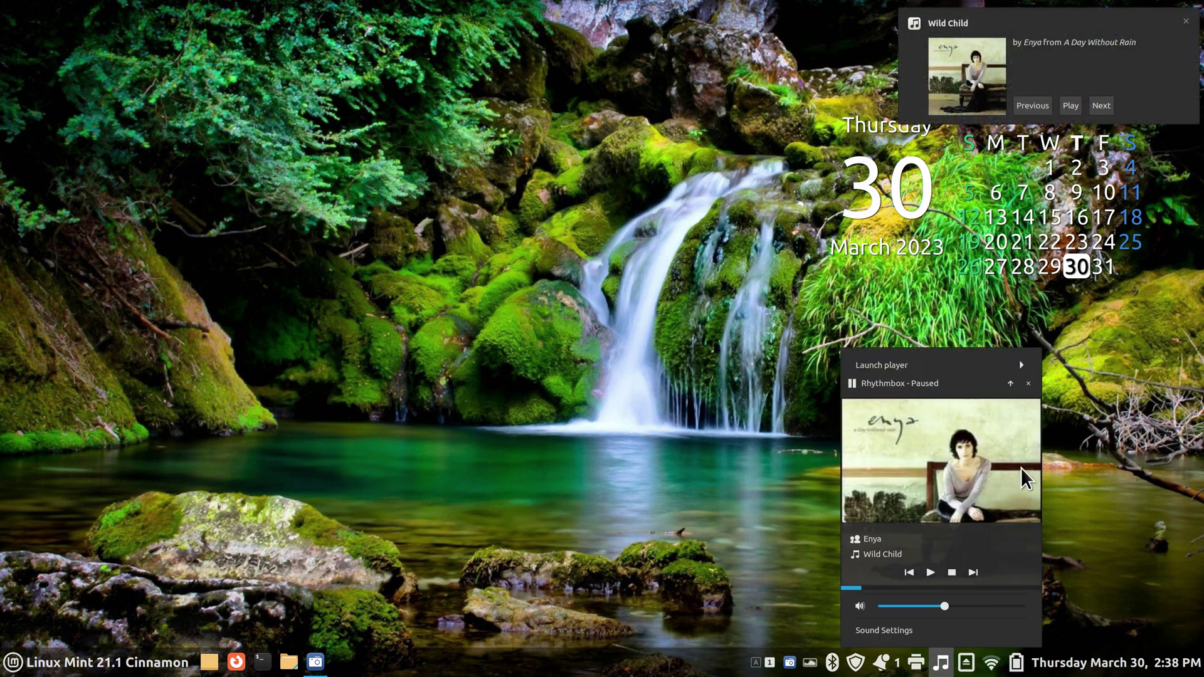
left_click(1028, 383)
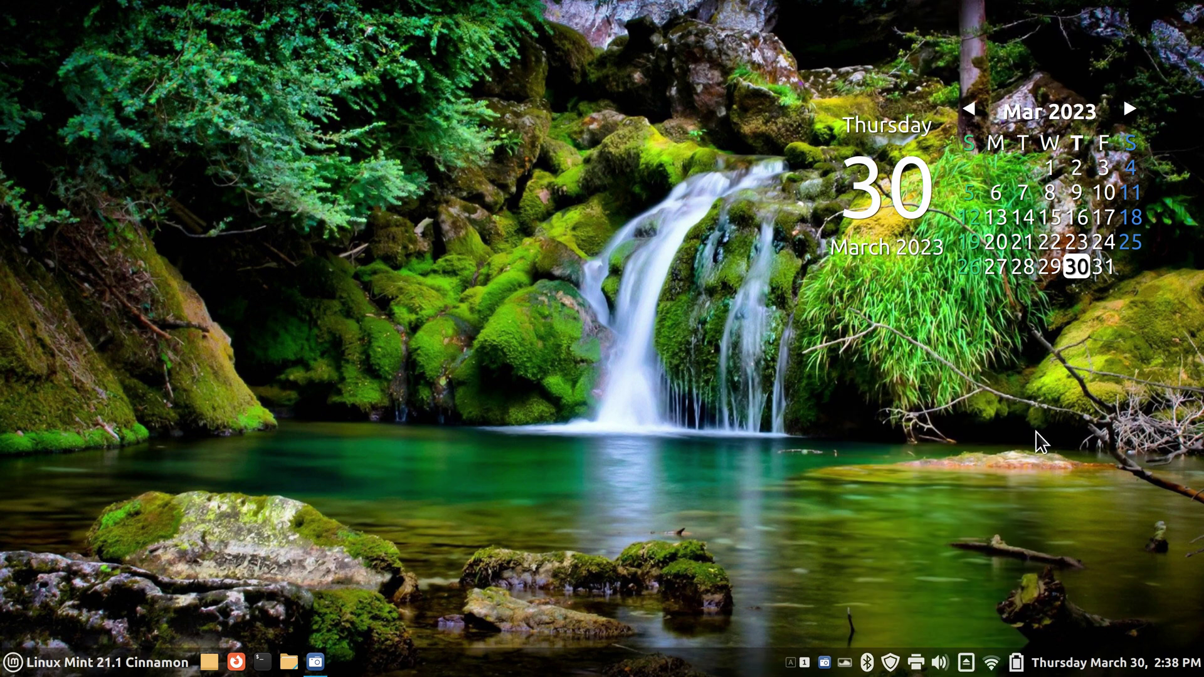
left_click(939, 663)
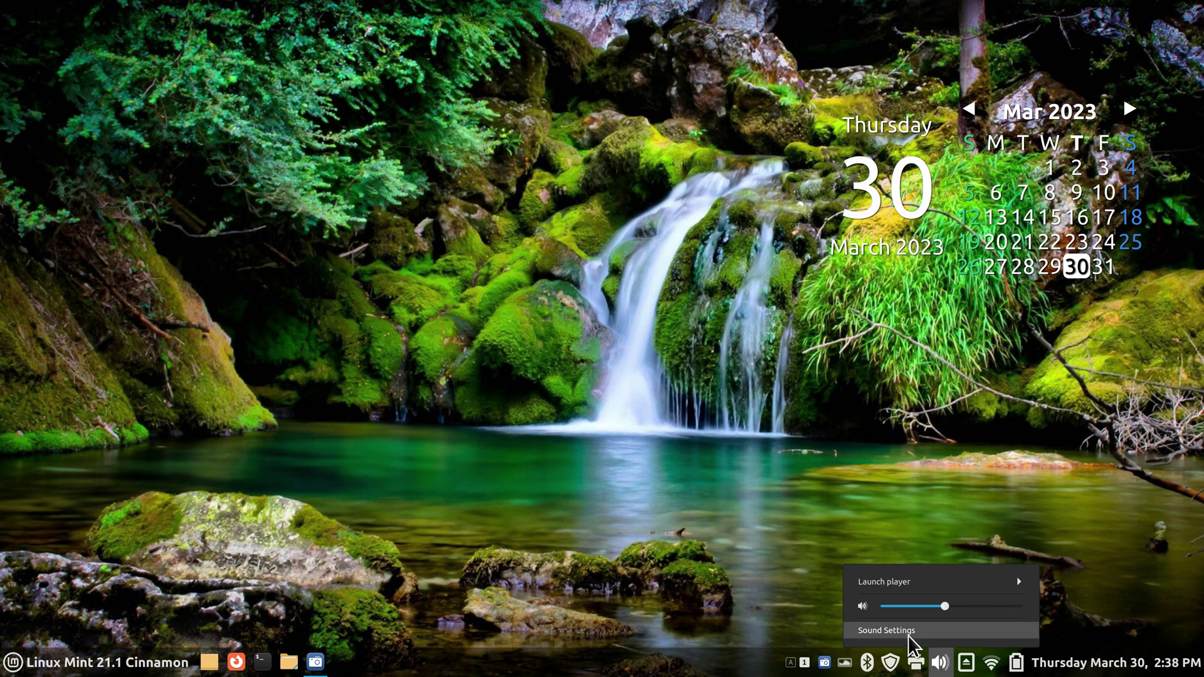
left_click(930, 552)
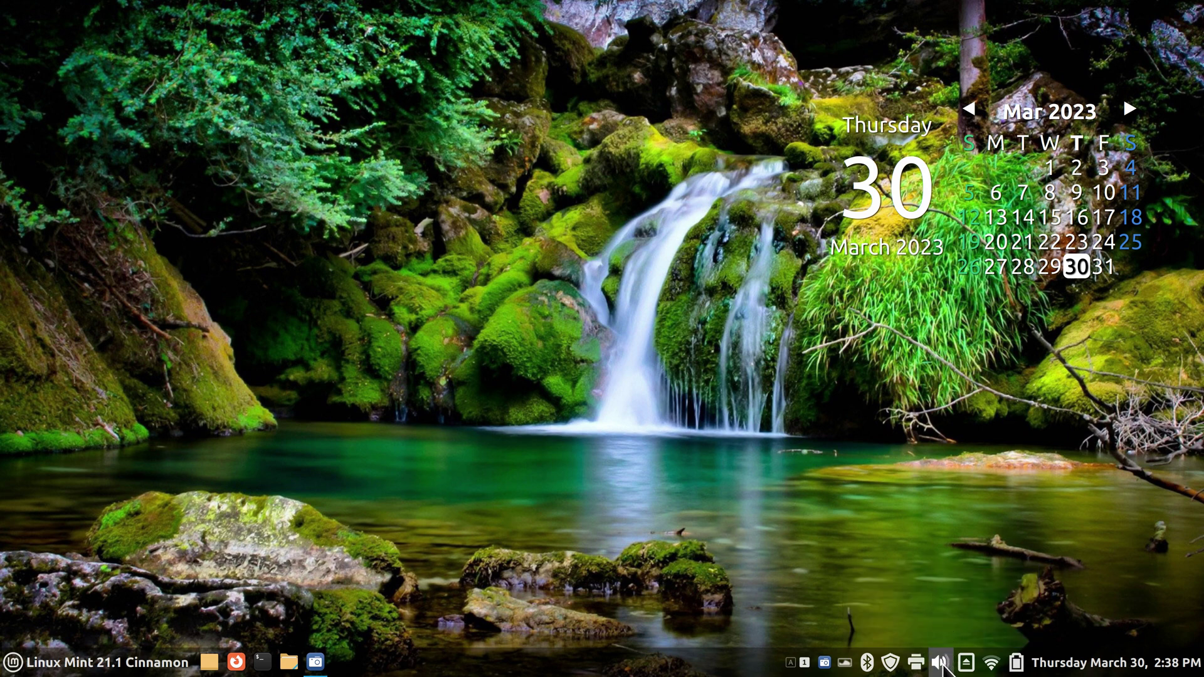